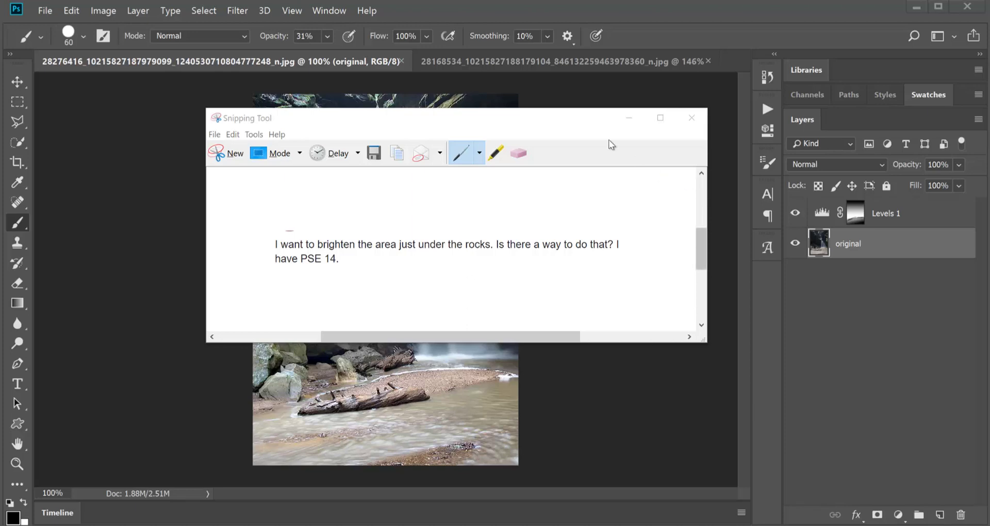
# Step: Minimize the Snipping Tool note about brightening under the rocks to reveal the waterfall photo
pyautogui.click(630, 120)
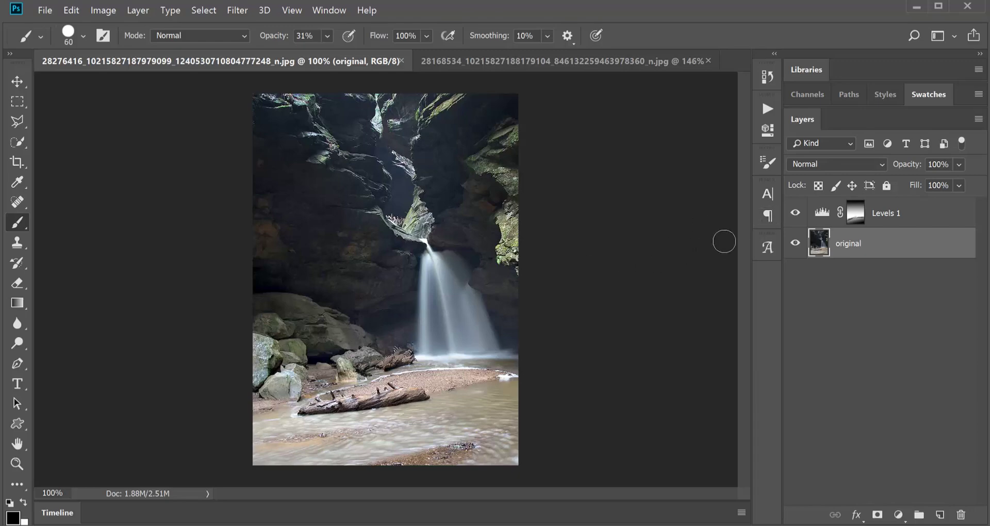
pyautogui.click(794, 213)
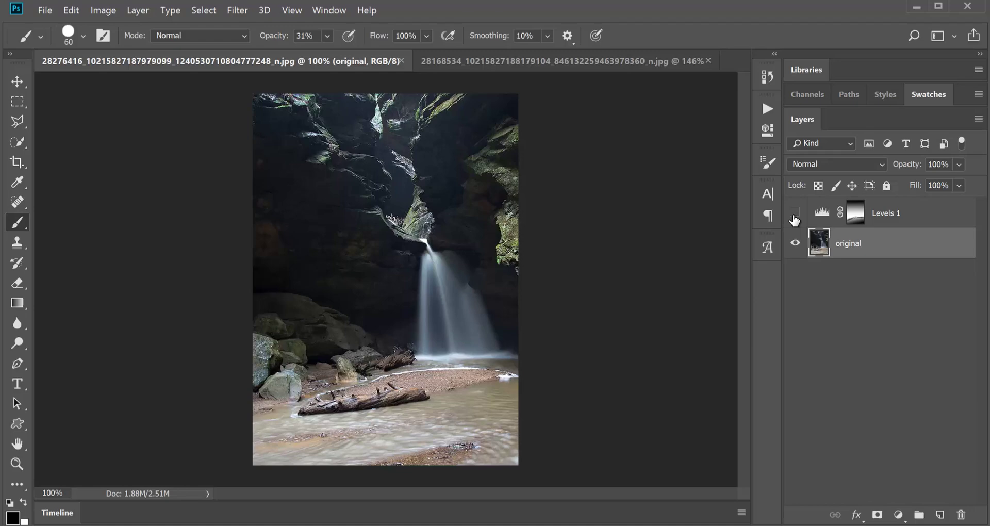
pyautogui.click(794, 217)
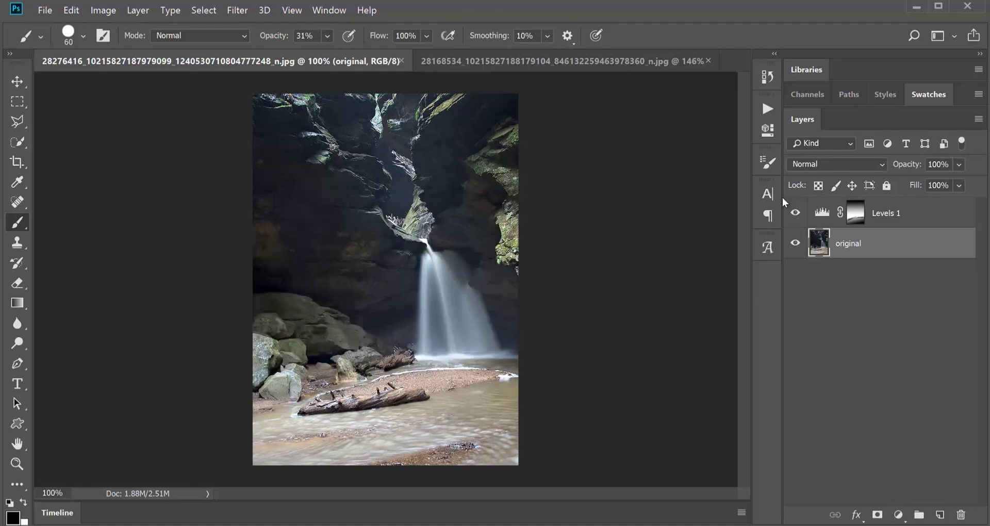
pyautogui.click(591, 66)
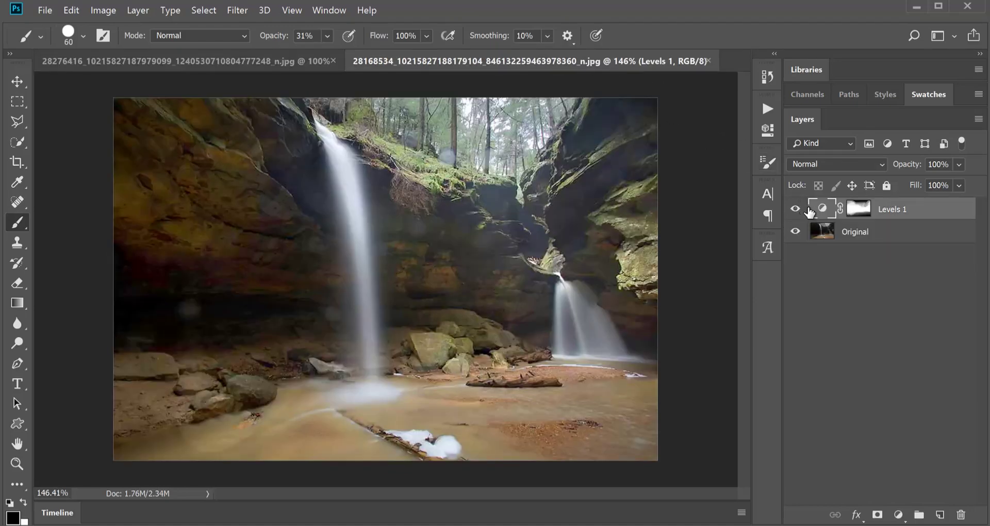
pyautogui.click(796, 210)
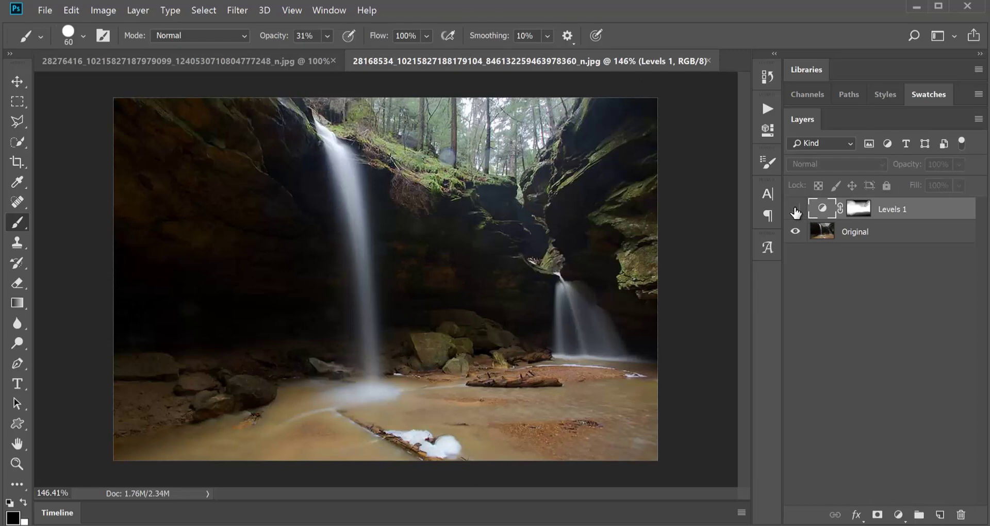
pyautogui.click(795, 210)
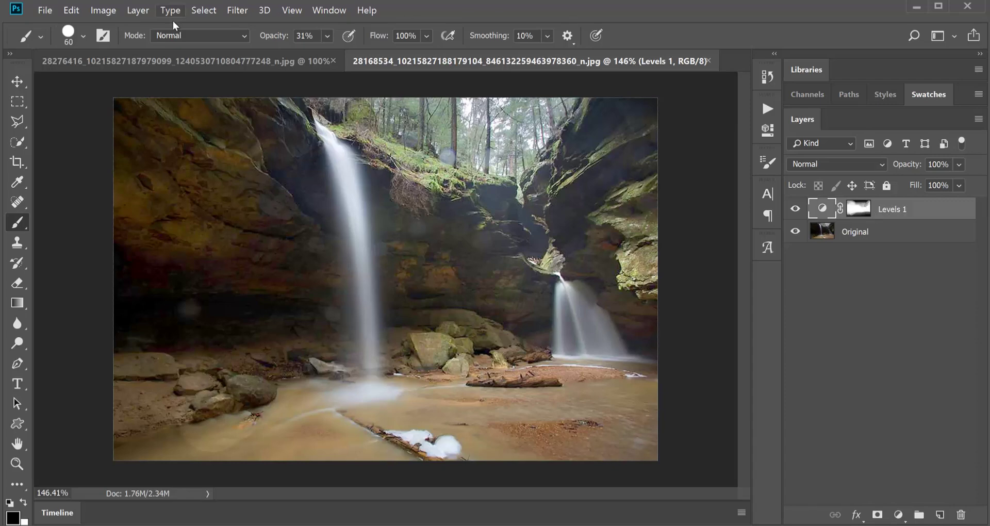
pyautogui.click(172, 61)
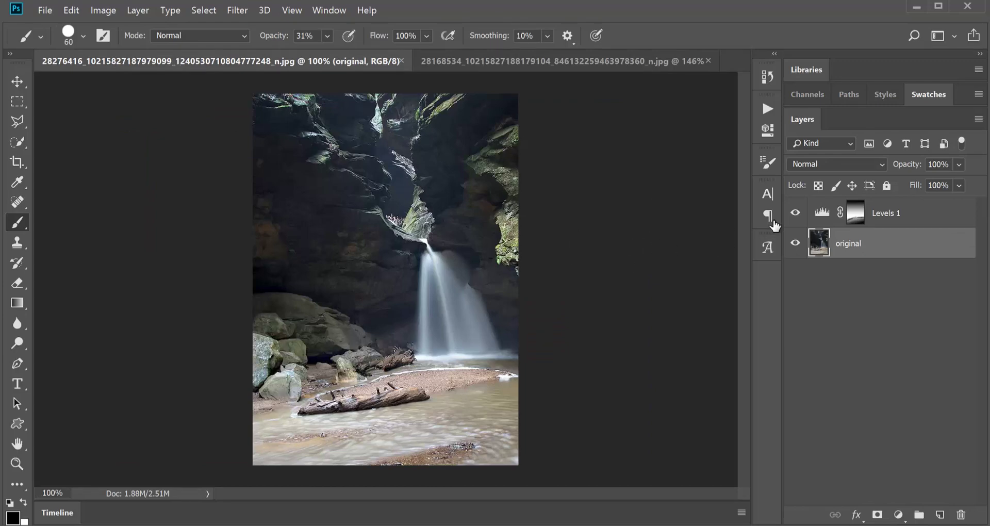
# Step: Hide Levels 1, add a new Levels 2 adjustment layer, and select its black input field
pyautogui.click(796, 213)
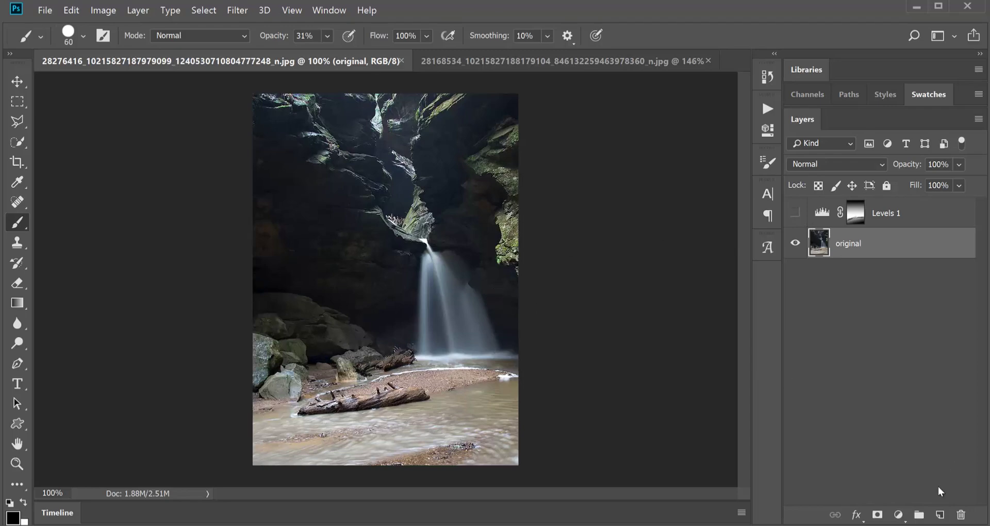
pyautogui.click(899, 515)
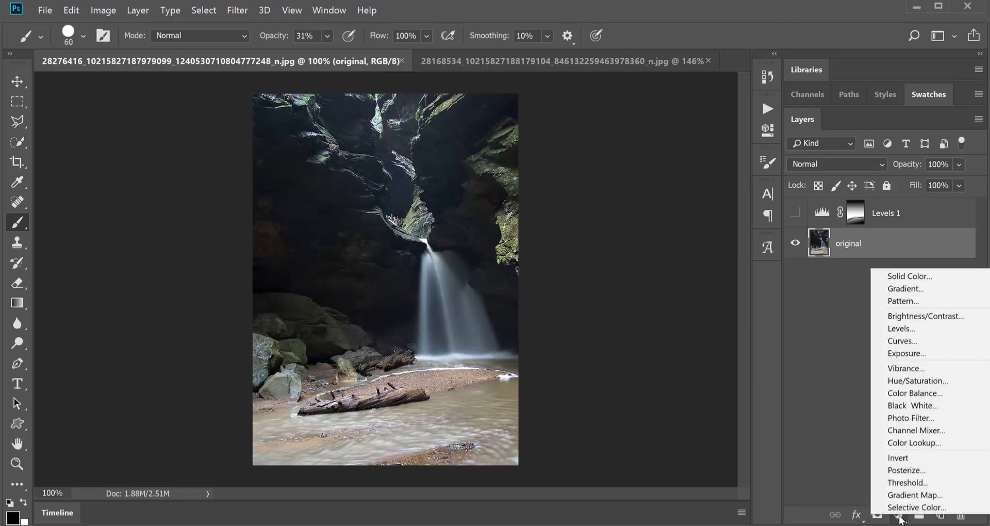
pyautogui.click(900, 328)
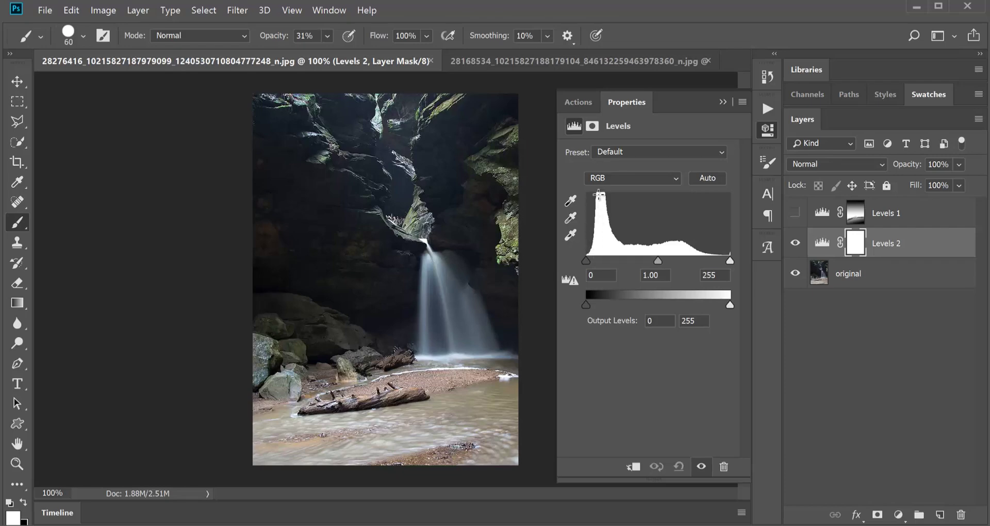
pyautogui.click(593, 271)
# Step: Set Levels 2 input levels to 10, 1.65 and 197, compare before and after, and close Properties
pyautogui.moveTo(585, 260); pyautogui.dragTo(592, 261)
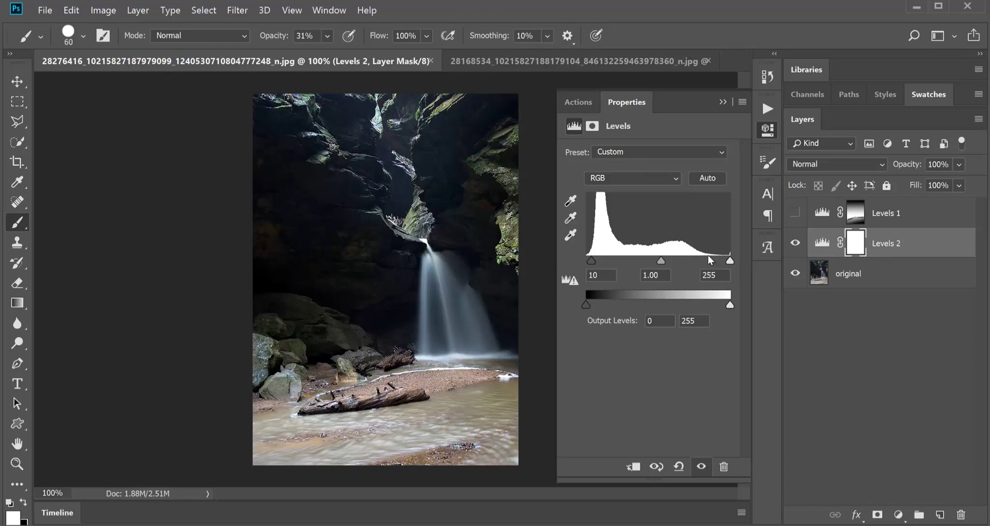
pyautogui.moveTo(730, 261); pyautogui.dragTo(699, 264)
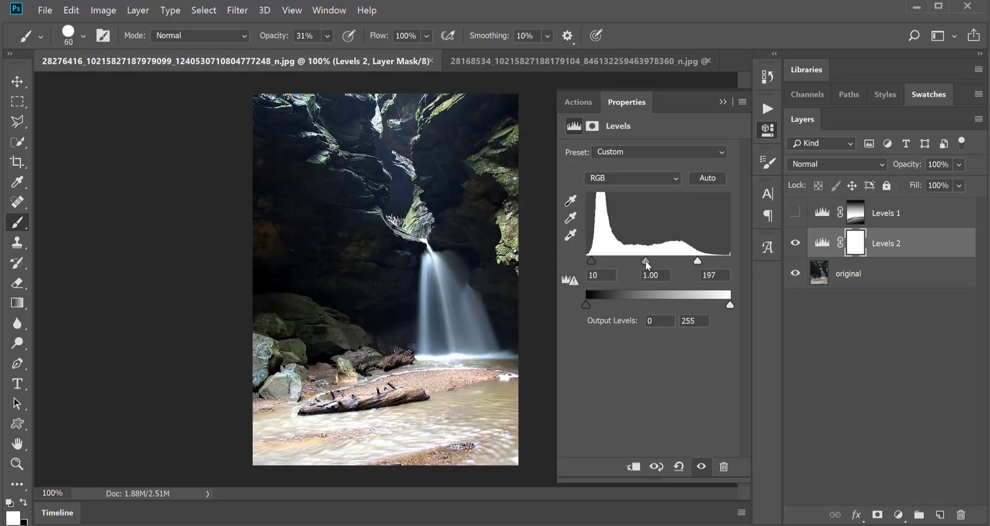
pyautogui.moveTo(645, 262); pyautogui.dragTo(626, 262)
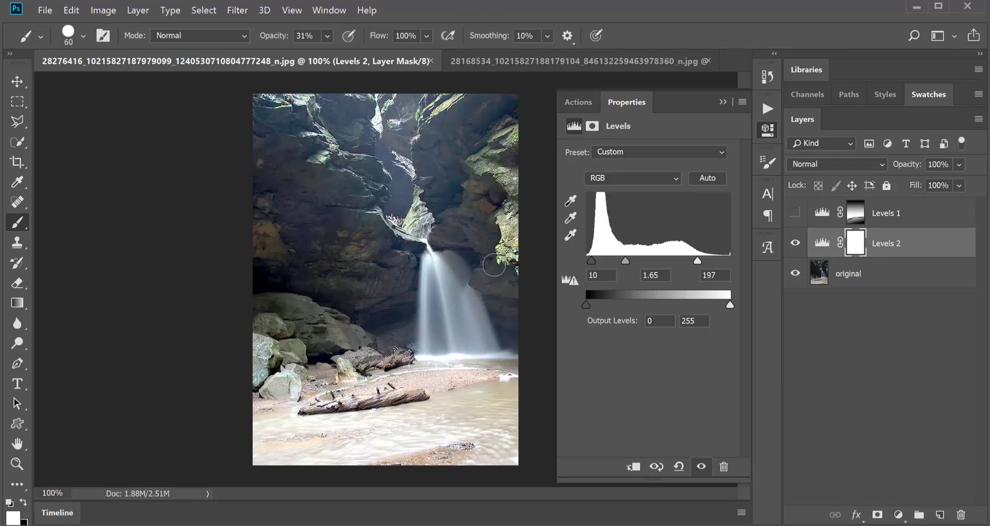
pyautogui.click(791, 244)
pyautogui.click(791, 243)
pyautogui.click(767, 131)
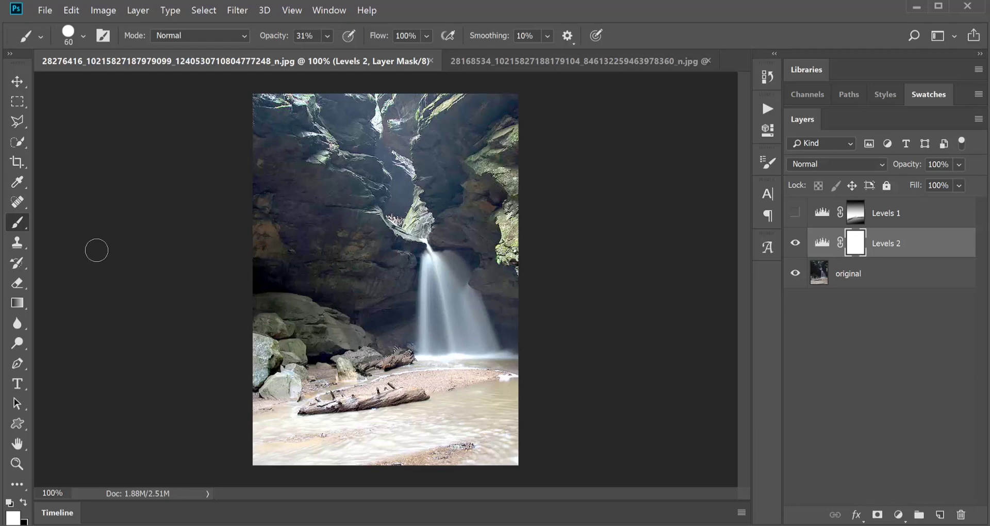
# Step: Choose the Foreground to Background preset for the Gradient tool
pyautogui.click(18, 304)
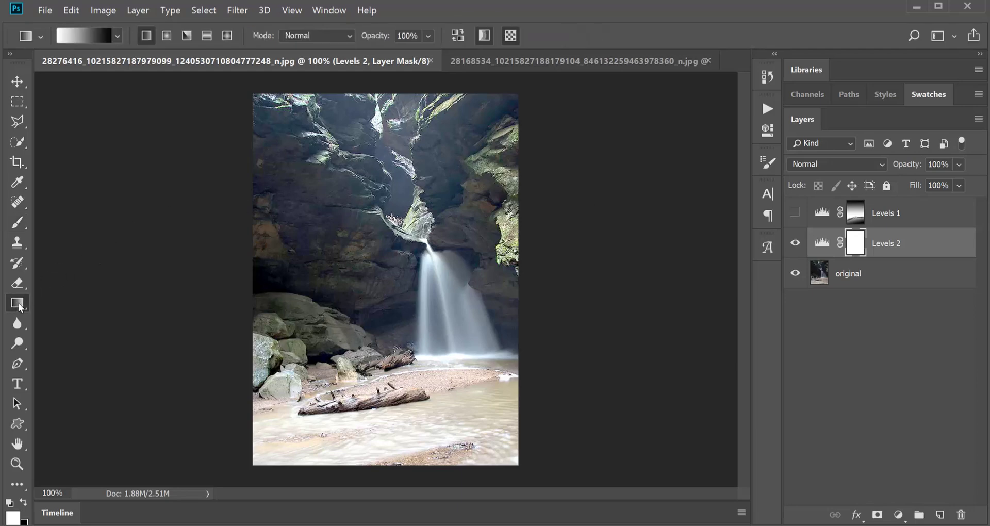
pyautogui.click(88, 34)
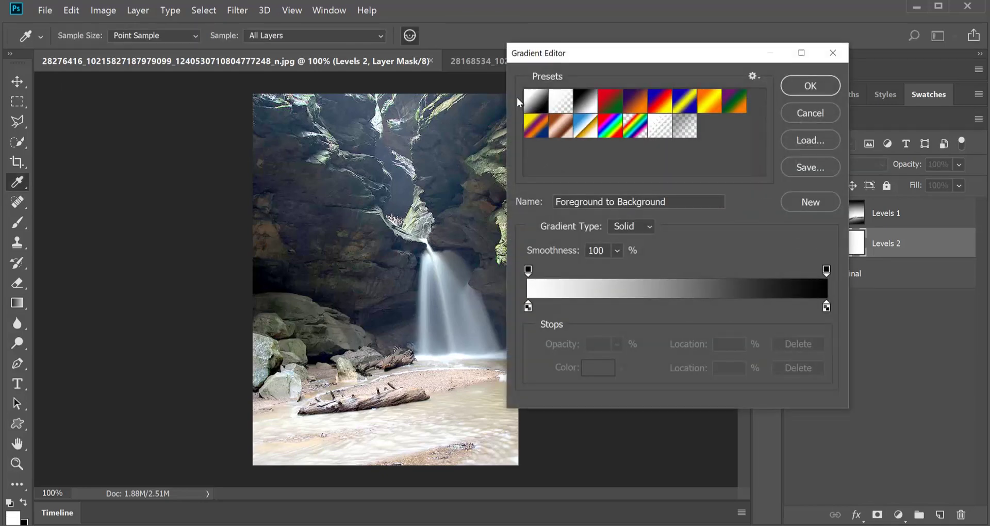
pyautogui.click(811, 86)
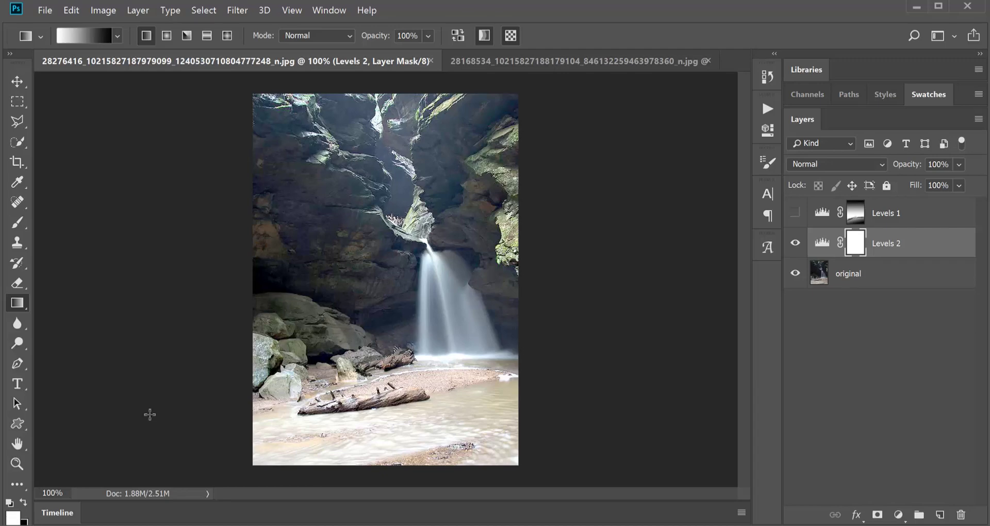
# Step: Make black the foreground colour and return to the Gradient tool
pyautogui.click(22, 519)
pyautogui.click(24, 505)
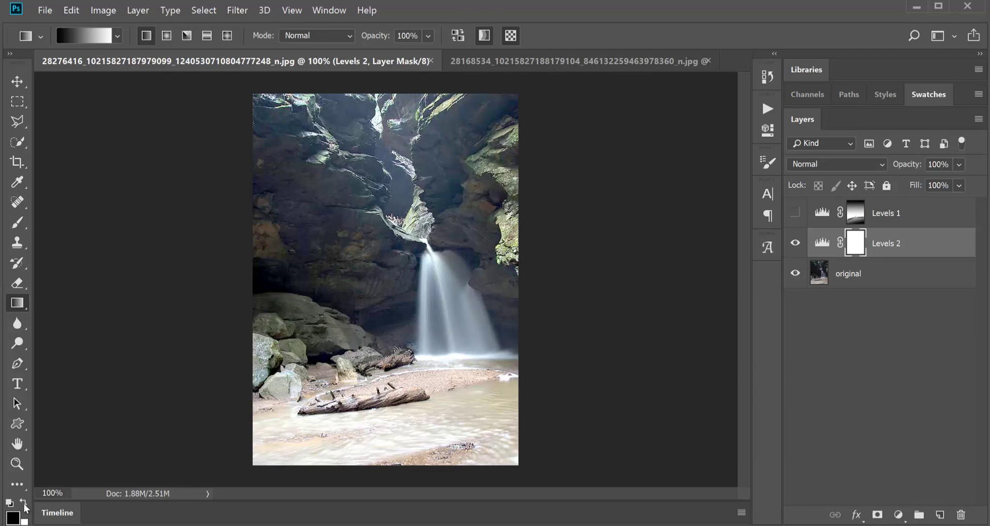
pyautogui.click(24, 505)
pyautogui.click(24, 505)
pyautogui.click(21, 220)
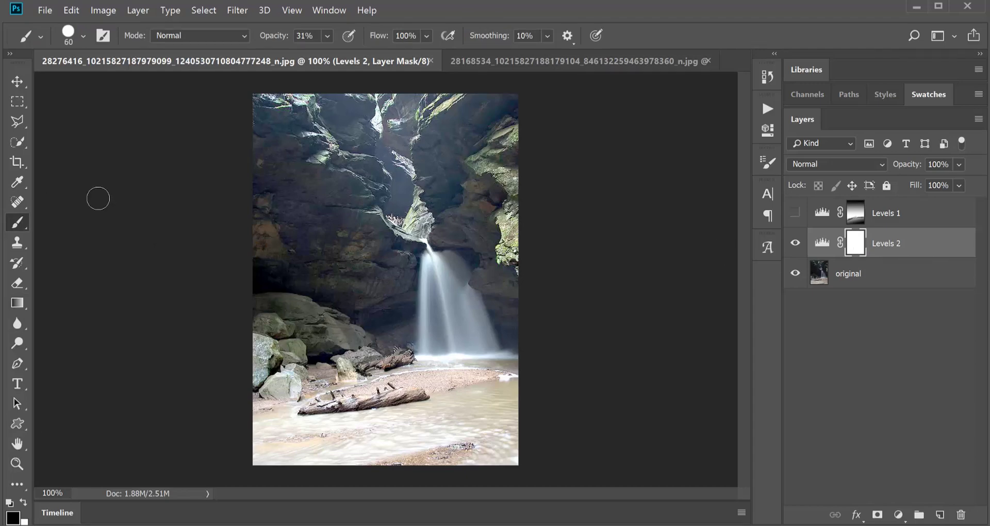
pyautogui.click(19, 288)
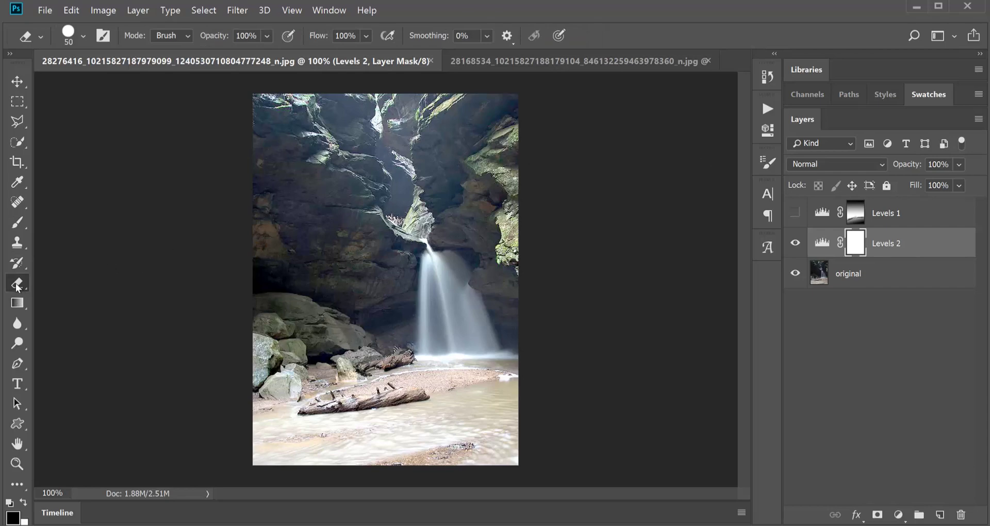
pyautogui.click(17, 303)
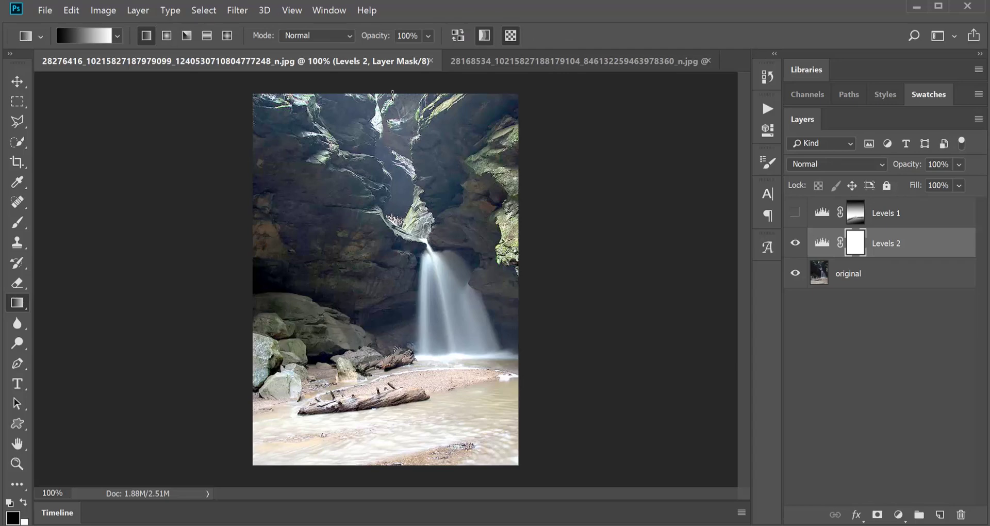
# Step: Drag a gradient on the Levels 2 mask from the photo's top down to the waterfall
pyautogui.moveTo(392, 93); pyautogui.dragTo(397, 257)
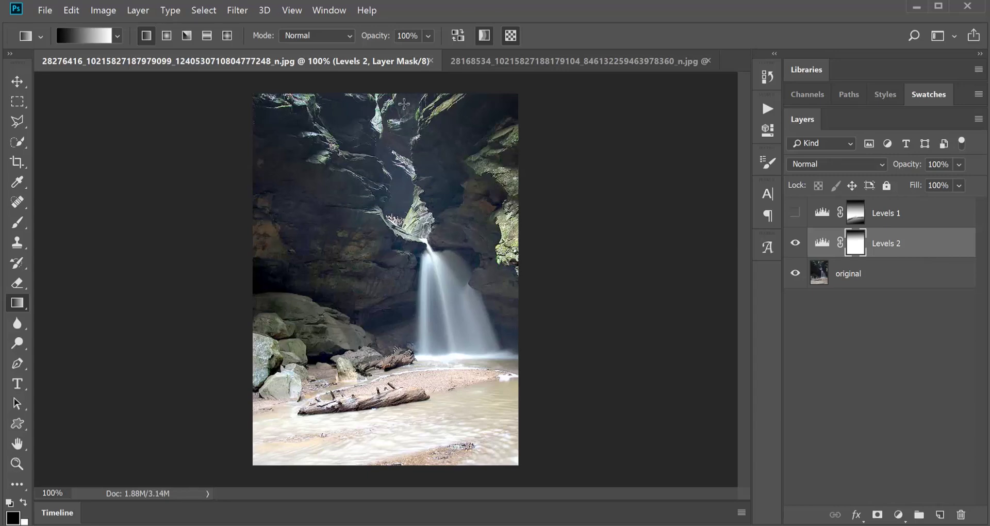
pyautogui.moveTo(399, 97); pyautogui.dragTo(421, 262)
pyautogui.moveTo(395, 94); pyautogui.dragTo(415, 276)
pyautogui.moveTo(401, 98); pyautogui.dragTo(422, 263)
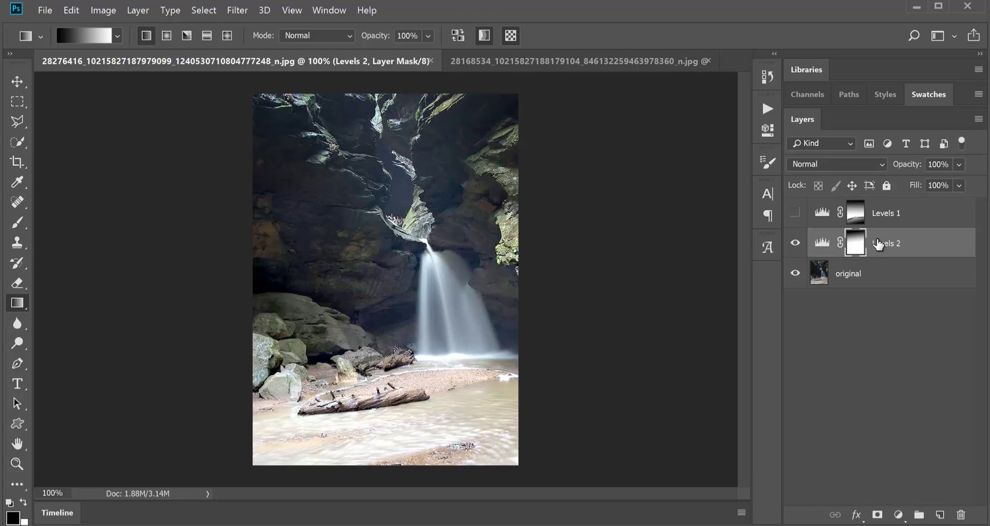
pyautogui.keyDown('alt'); pyautogui.click(856, 248); pyautogui.keyUp('alt')
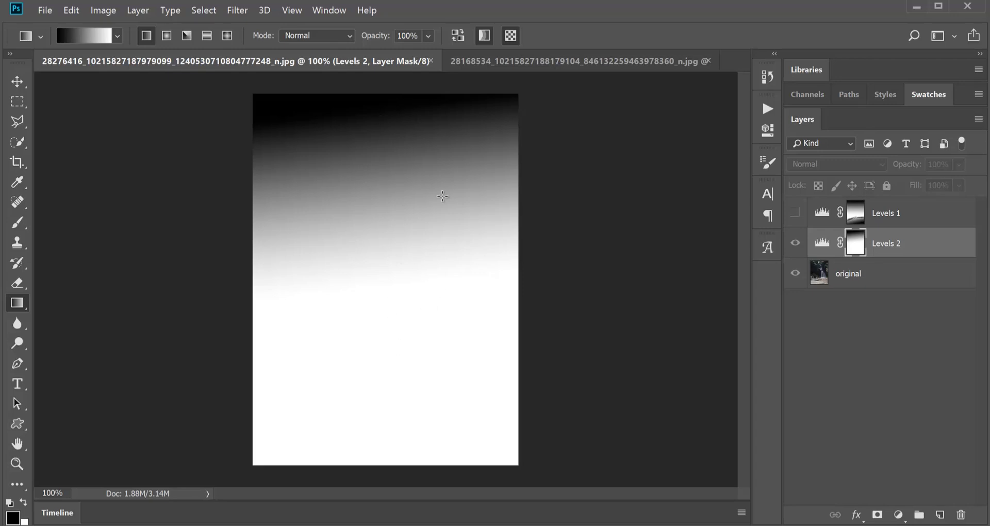
pyautogui.keyDown('alt'); pyautogui.click(858, 251); pyautogui.keyUp('alt')
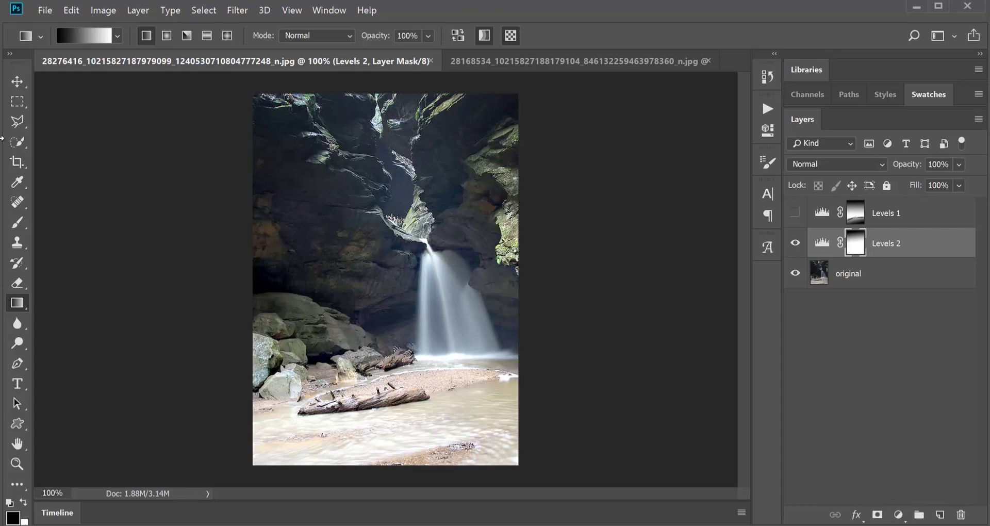
# Step: Lasso-select the lower shoreline and draw a gradient upward from the photo's bottom on the mask
pyautogui.click(19, 124)
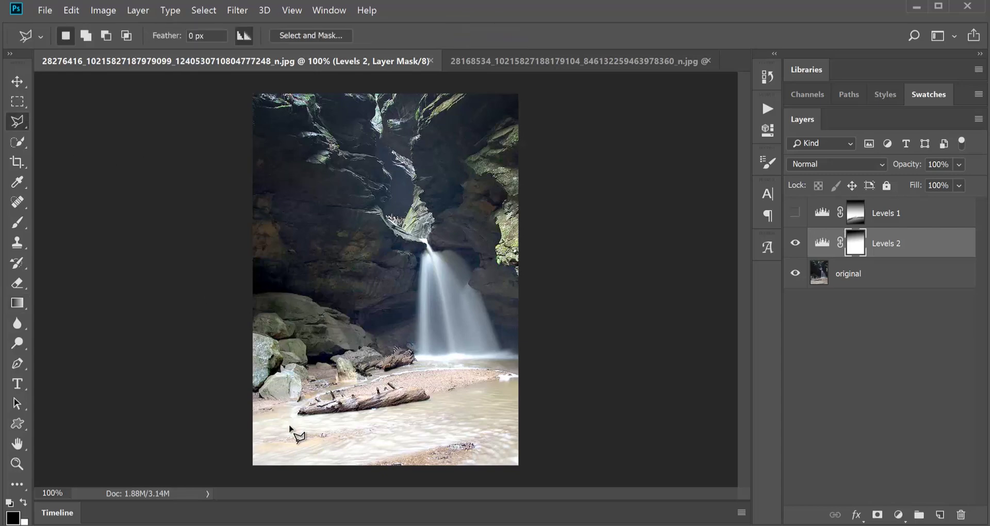
pyautogui.click(256, 410)
pyautogui.click(371, 365)
pyautogui.click(446, 358)
pyautogui.click(524, 358)
pyautogui.click(538, 466)
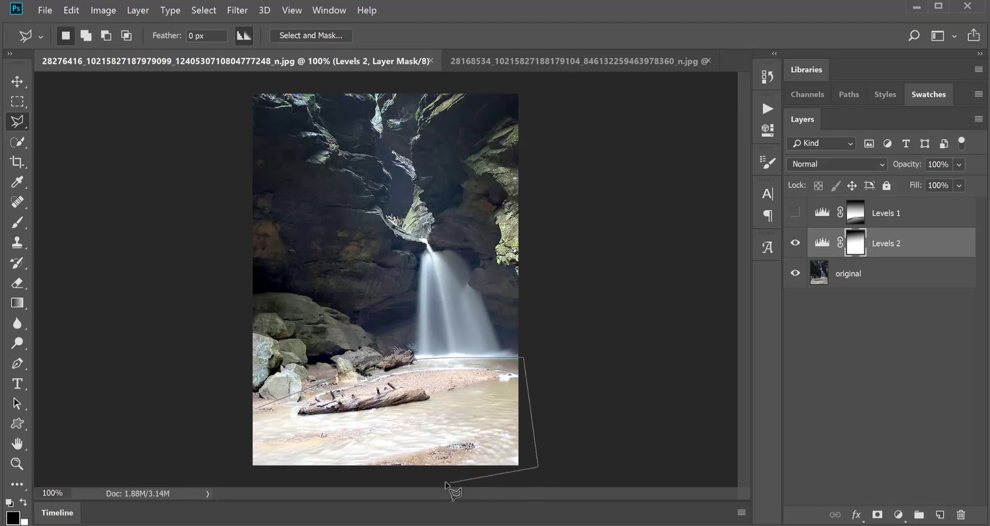
pyautogui.click(447, 482)
pyautogui.click(217, 470)
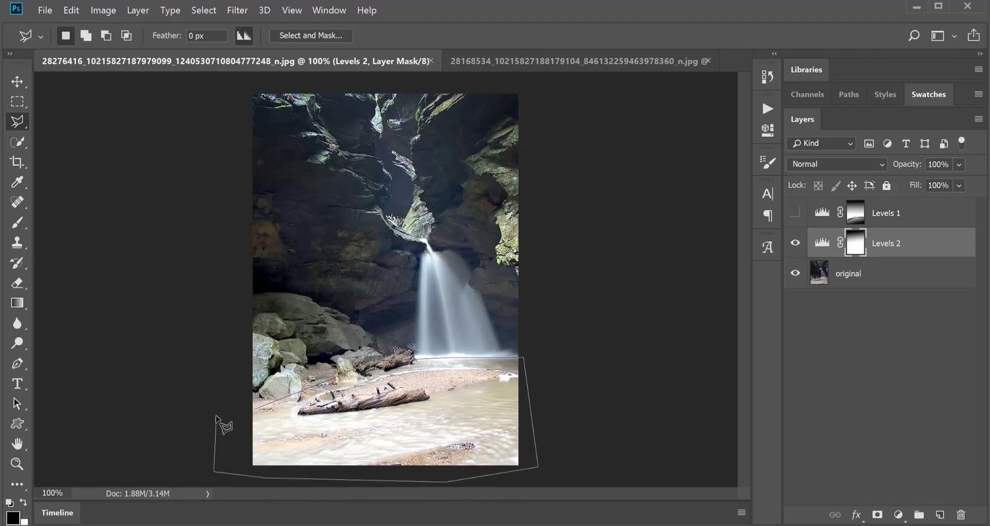
pyautogui.doubleClick(216, 417)
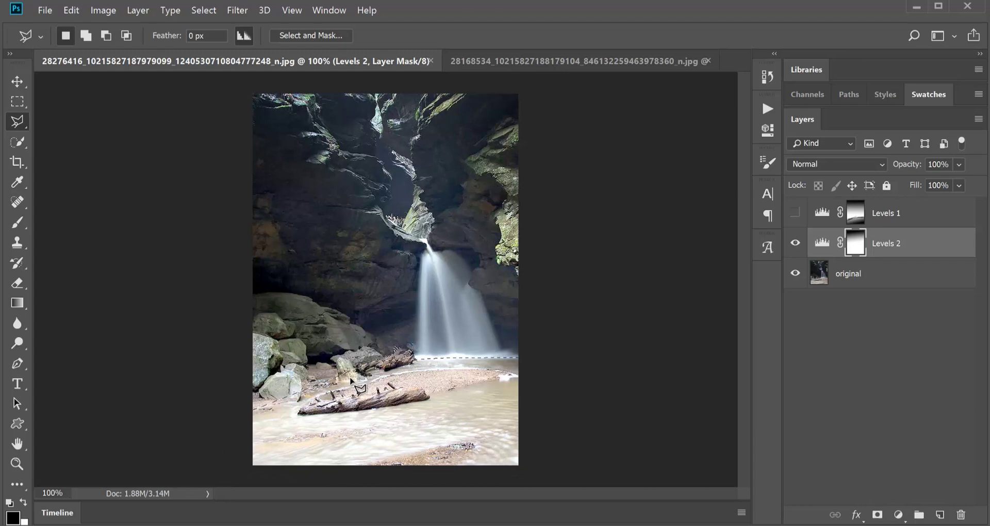
pyautogui.click(17, 303)
pyautogui.moveTo(388, 477); pyautogui.dragTo(383, 300)
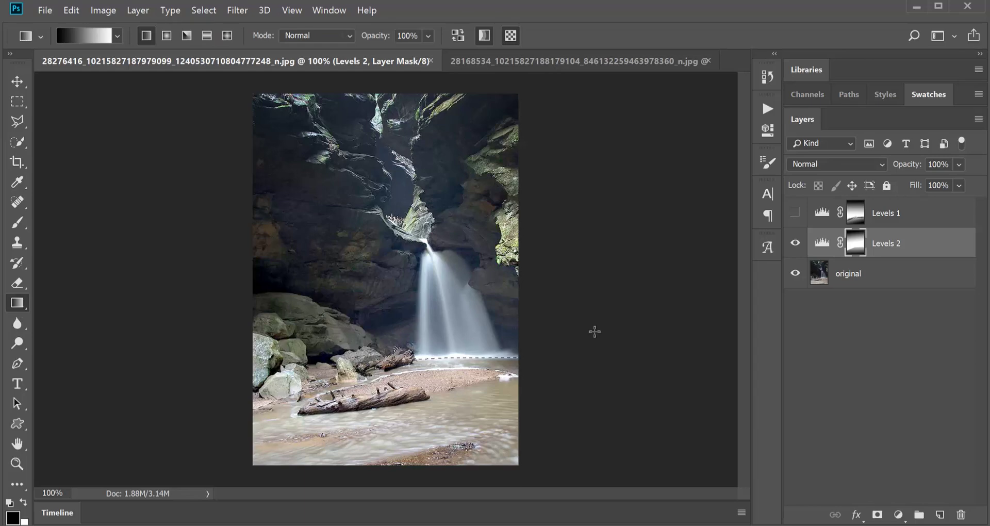
# Step: Deselect and zoom in on the foreground log and rocks
pyautogui.hotkey('ctrl', 'd')
pyautogui.scroll(3, 442, 394)
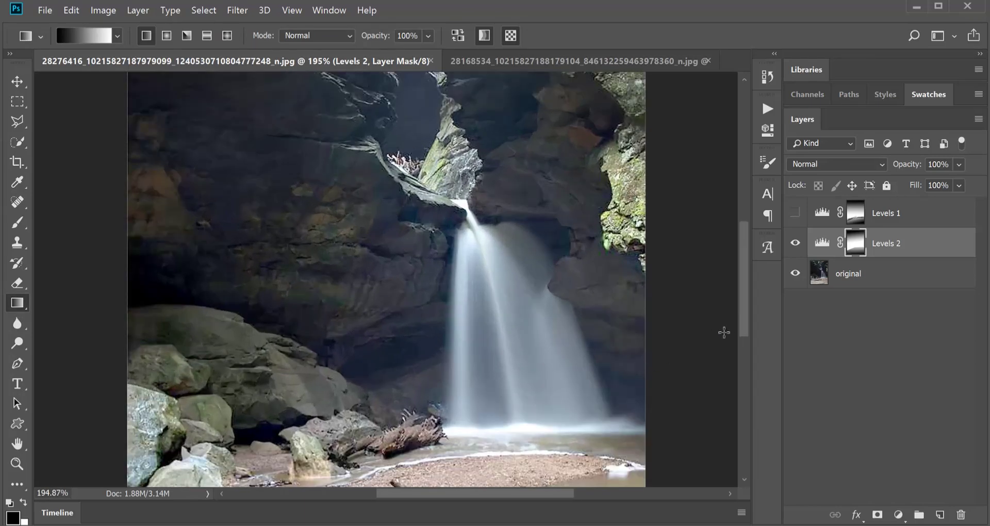
pyautogui.moveTo(746, 309); pyautogui.dragTo(730, 367)
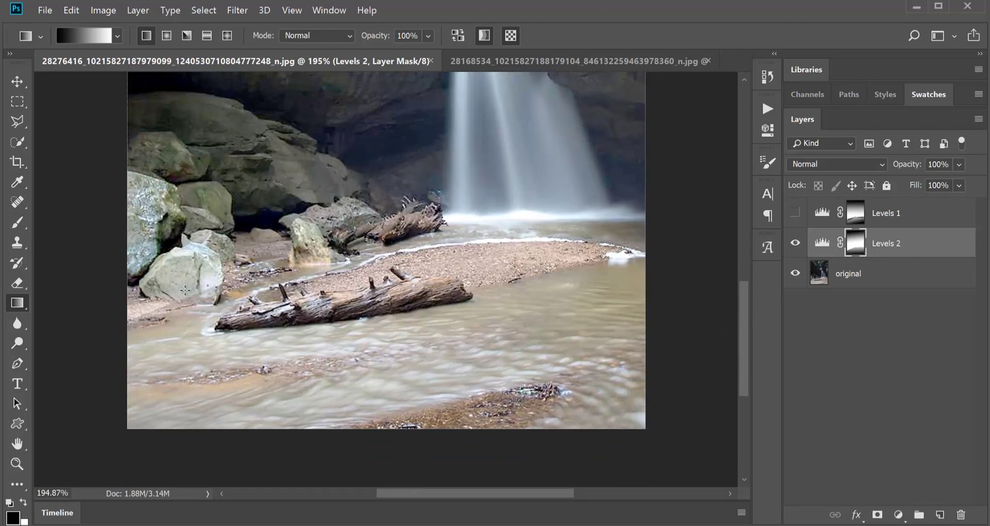
pyautogui.scroll(2, 385, 304)
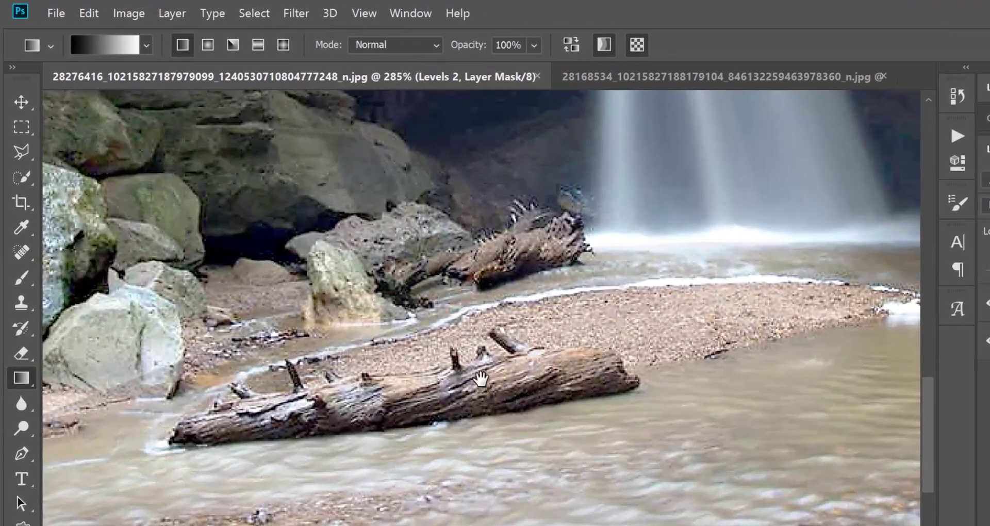
pyautogui.moveTo(416, 413); pyautogui.dragTo(596, 364)
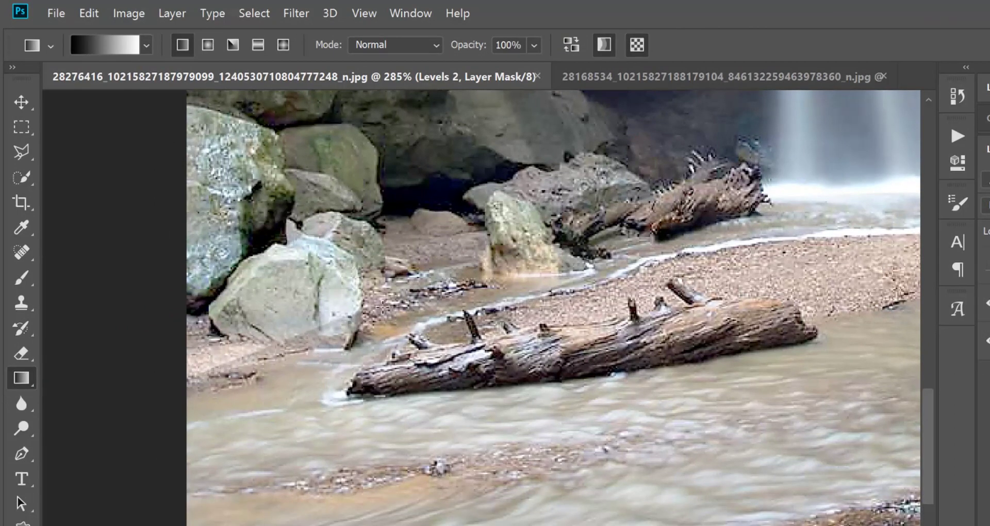
# Step: Paint the Levels 2 mask around the waterfall base with a soft 11%-opacity brush
pyautogui.click(21, 277)
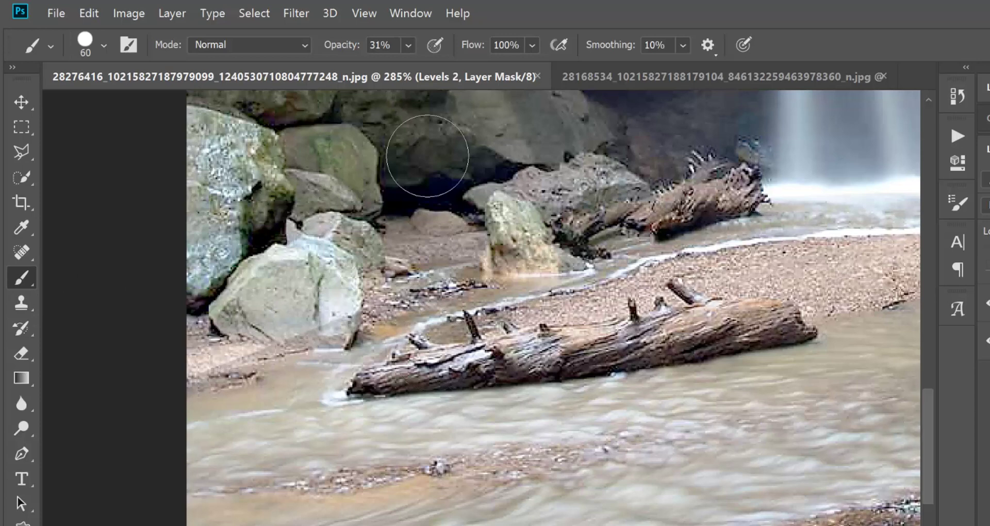
pyautogui.moveTo(345, 49)
pyautogui.mouseDown()
pyautogui.moveTo(328, 49)
pyautogui.moveTo(356, 52)
pyautogui.mouseUp()
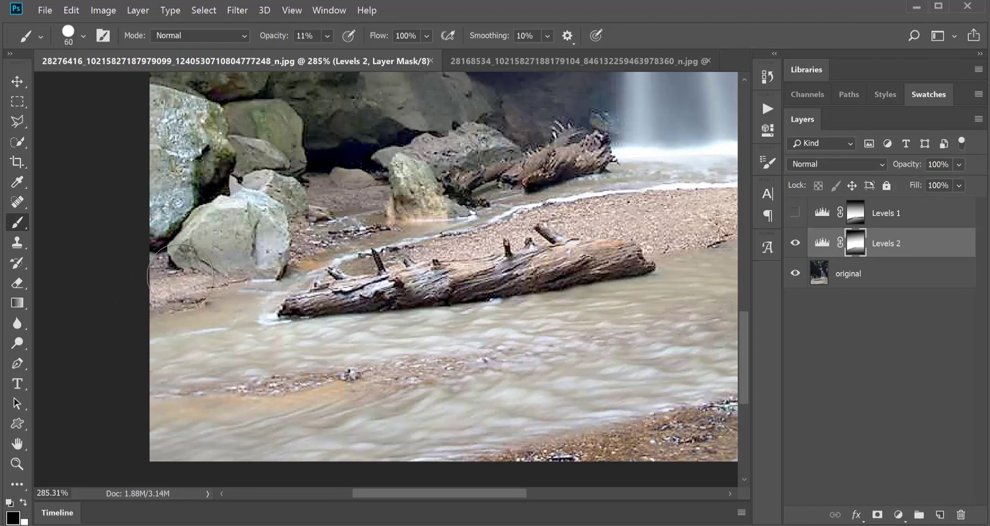
pyautogui.click(25, 500)
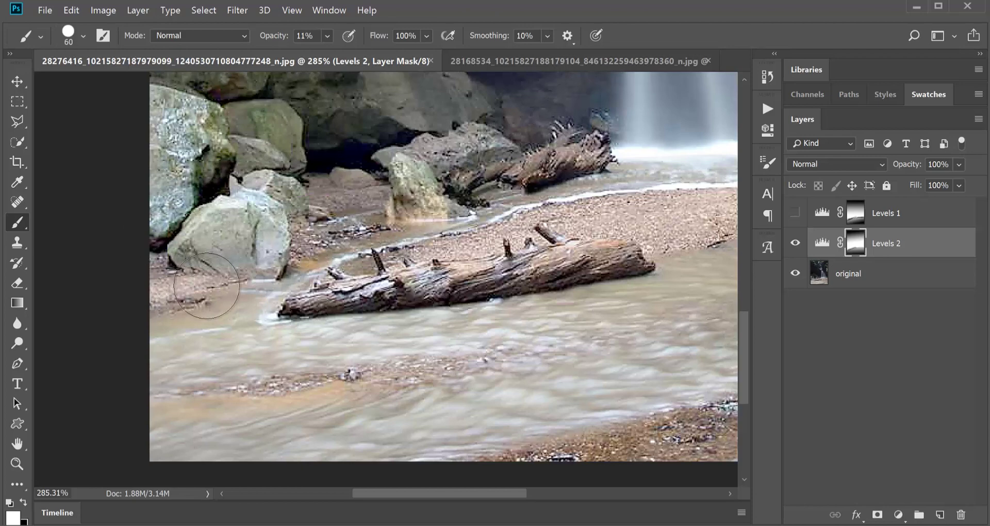
pyautogui.click(24, 501)
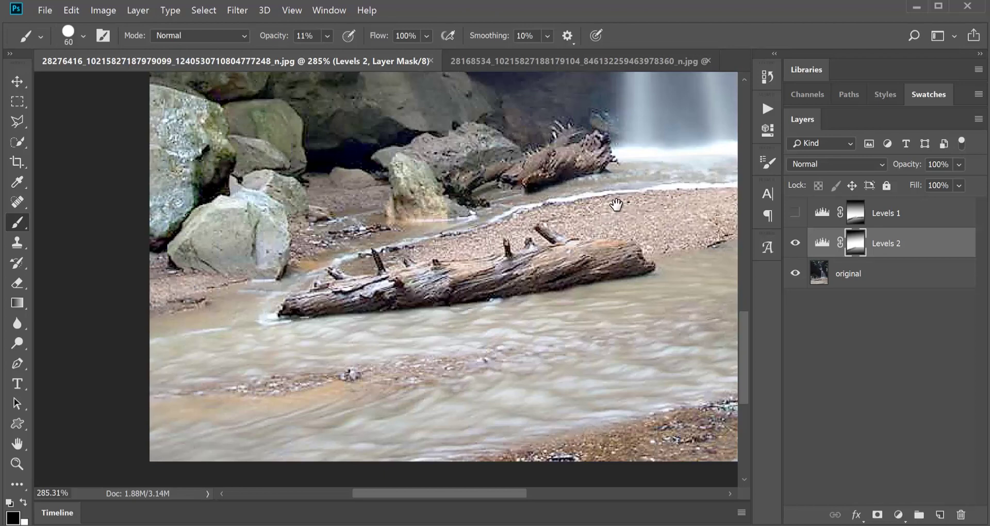
pyautogui.moveTo(614, 205)
pyautogui.mouseDown()
pyautogui.moveTo(310, 265)
pyautogui.moveTo(309, 292)
pyautogui.moveTo(266, 294)
pyautogui.mouseUp()
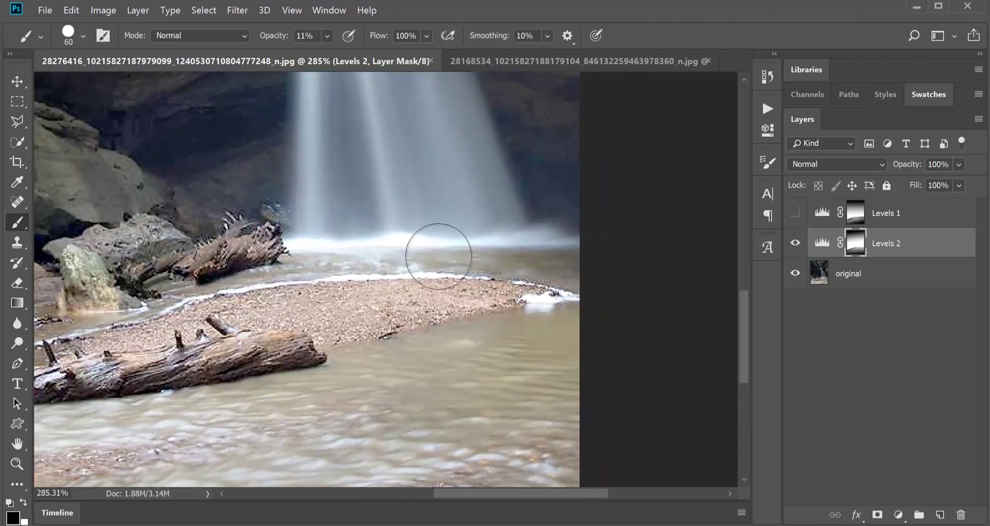
pyautogui.click(24, 502)
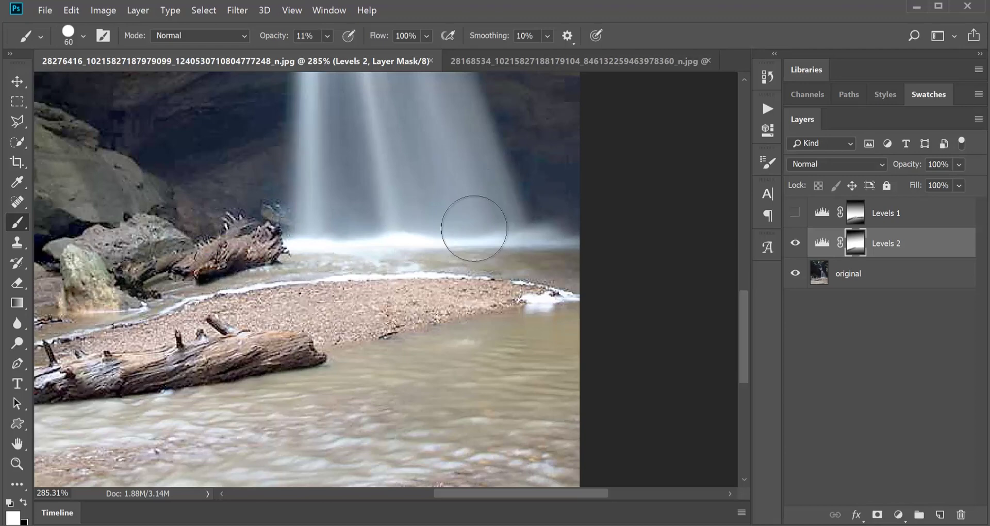
pyautogui.scroll(-5, 473, 228)
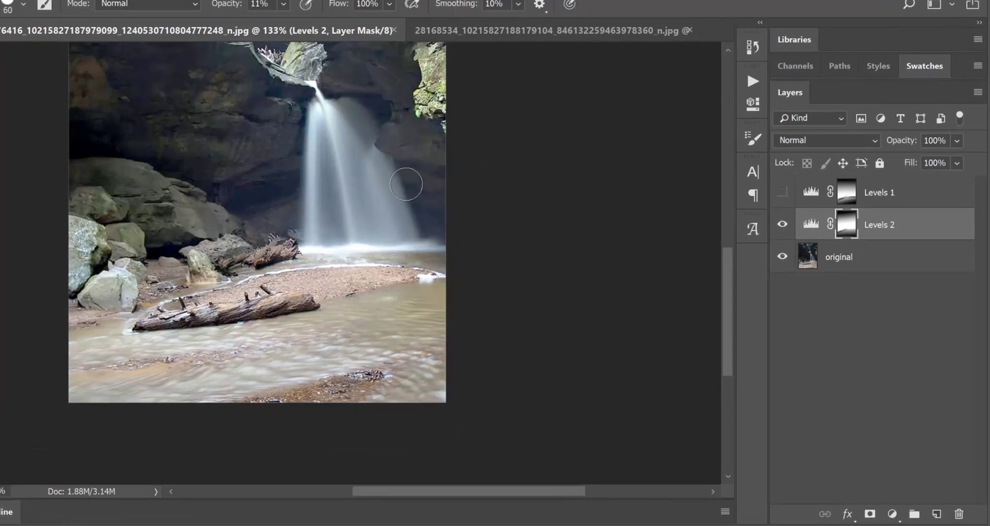
# Step: Enlarge the brush to 150 px and paint black over the upper cliffs on the mask
pyautogui.scroll(-1, 405, 184)
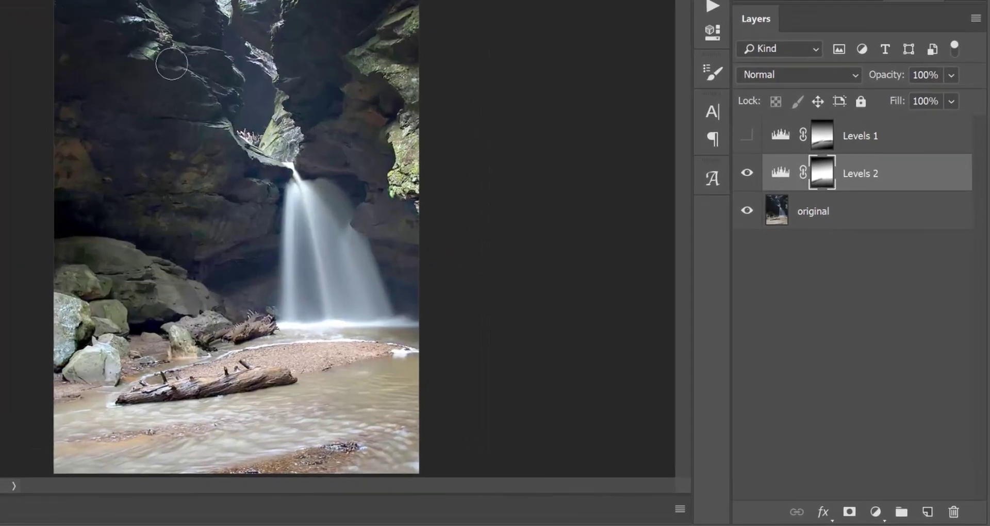
pyautogui.press(']')
pyautogui.press(']')
pyautogui.press(']')
pyautogui.press(']')
pyautogui.press(']')
pyautogui.press(']')
pyautogui.press(']')
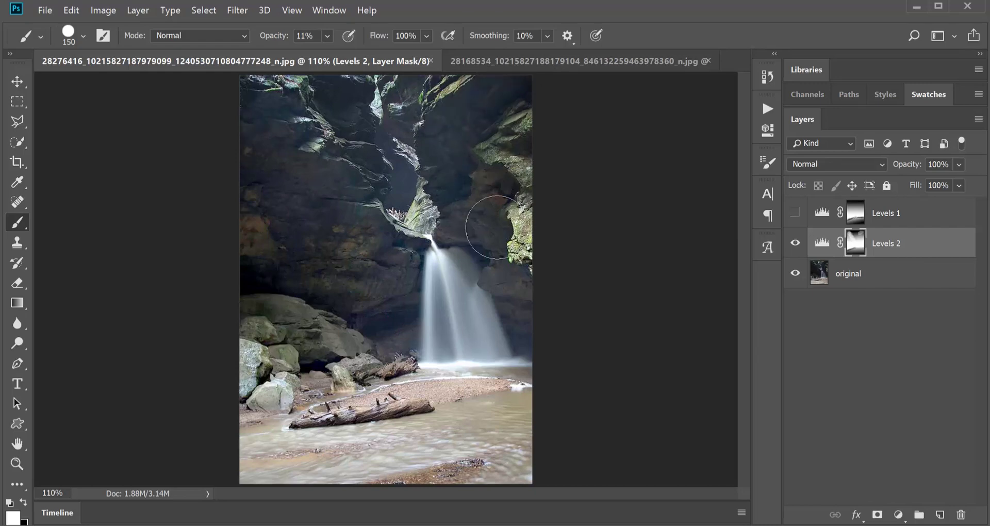
pyautogui.scroll(-2, 501, 191)
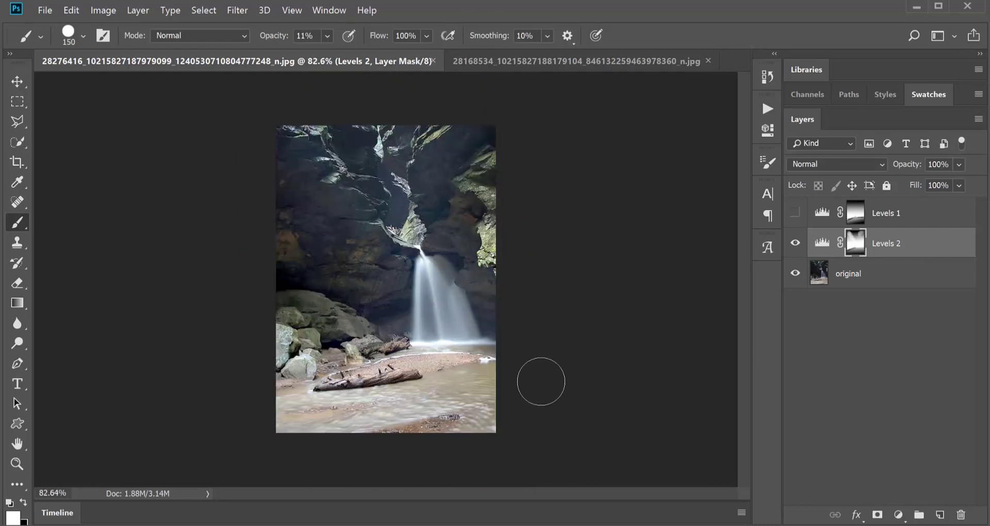
pyautogui.click(23, 502)
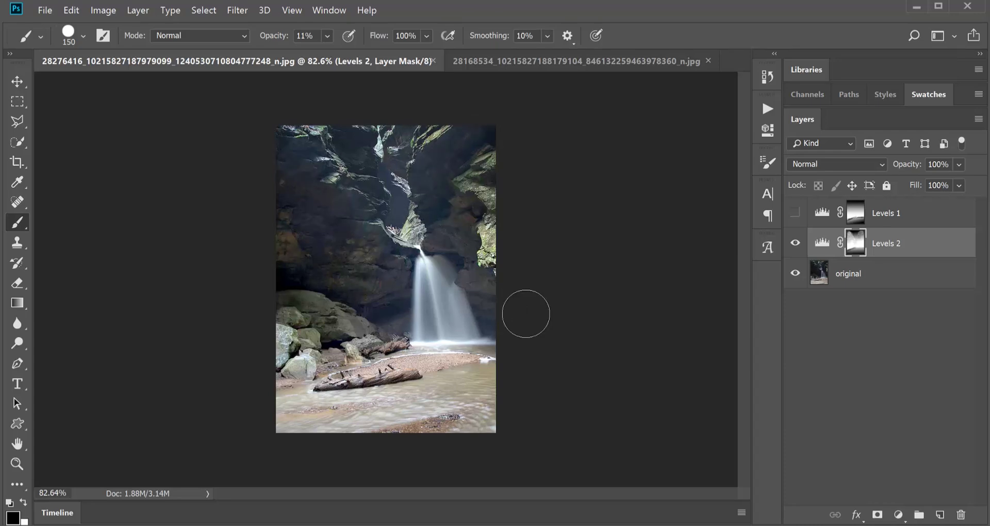
pyautogui.scroll(1, 630, 369)
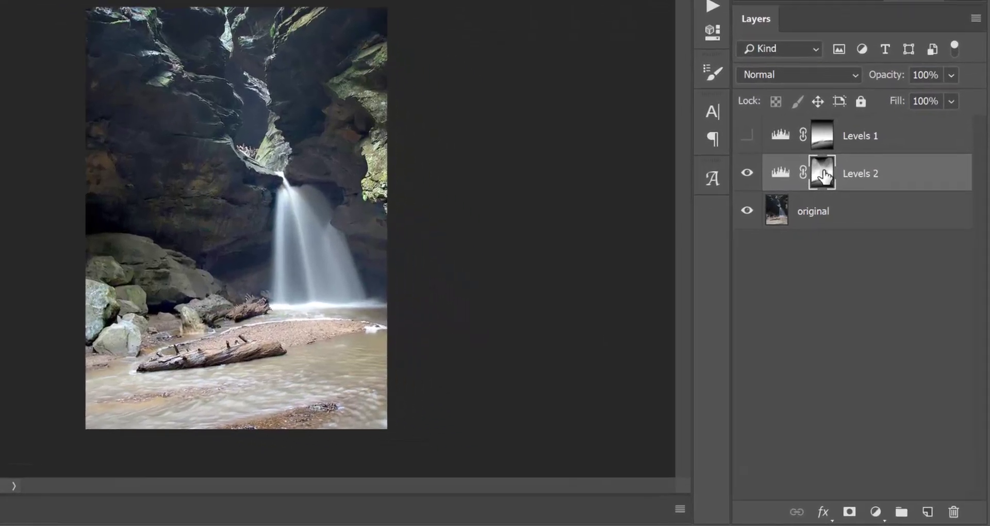
# Step: View the Levels 2 and Levels 1 masks on their own, with Levels 1 shown again
pyautogui.keyDown('alt'); pyautogui.click(823, 175); pyautogui.keyUp('alt')
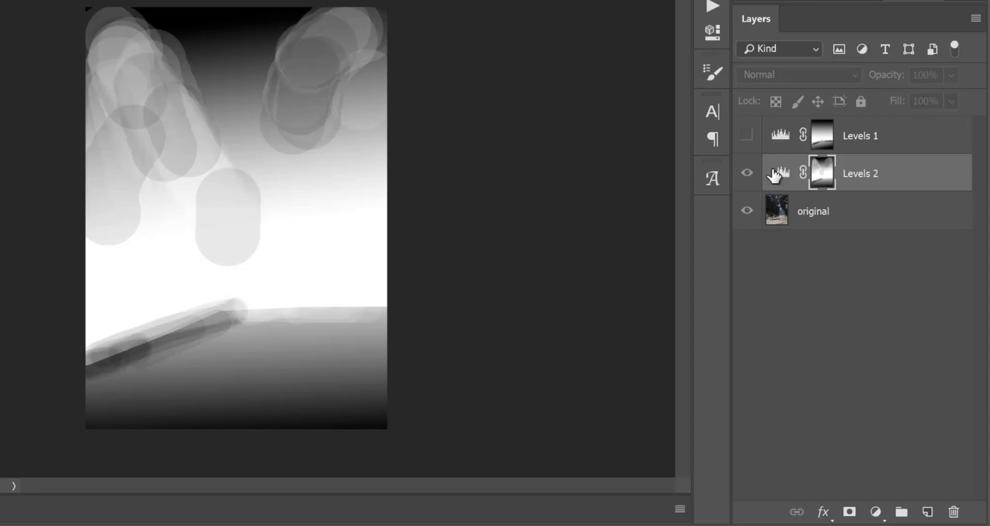
pyautogui.keyDown('alt'); pyautogui.click(821, 176); pyautogui.keyUp('alt')
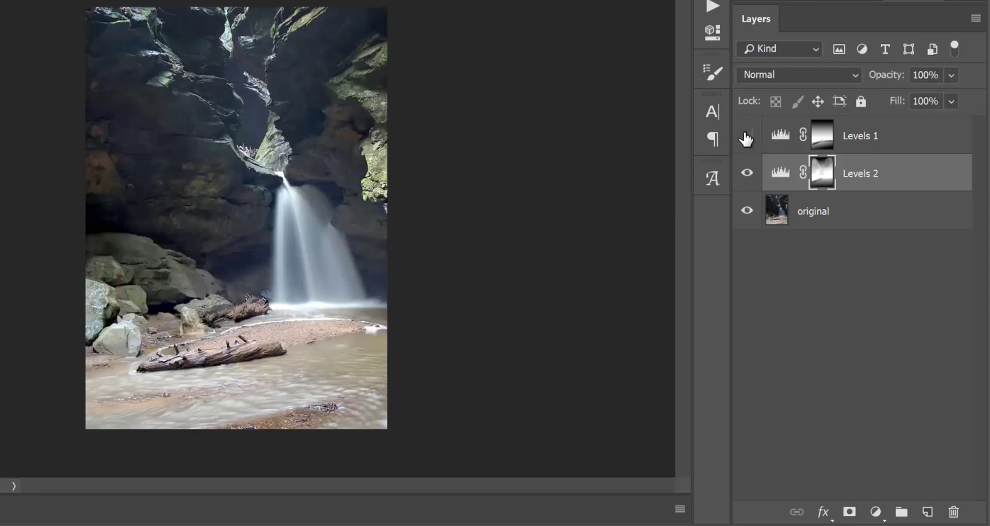
pyautogui.click(746, 135)
pyautogui.keyDown('alt'); pyautogui.click(821, 136); pyautogui.keyUp('alt')
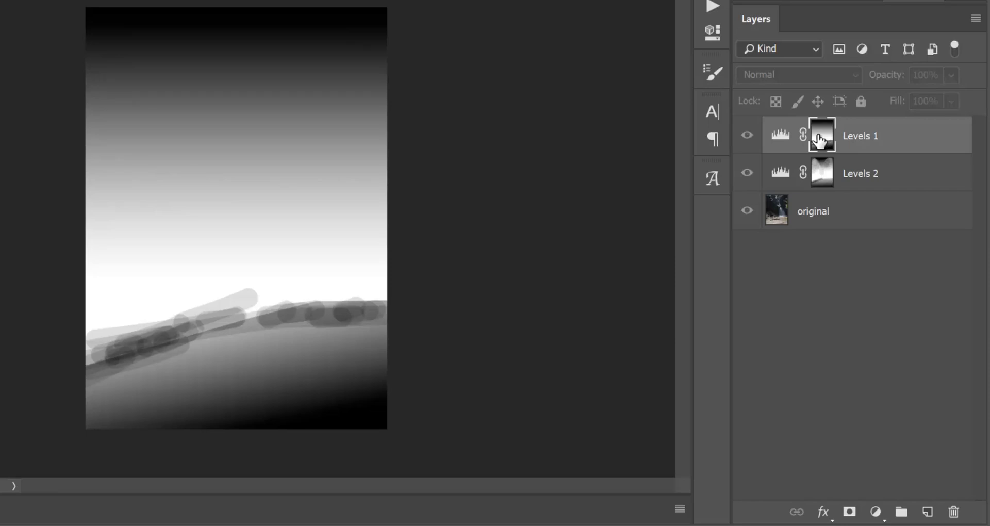
pyautogui.keyDown('alt'); pyautogui.click(820, 140); pyautogui.keyUp('alt')
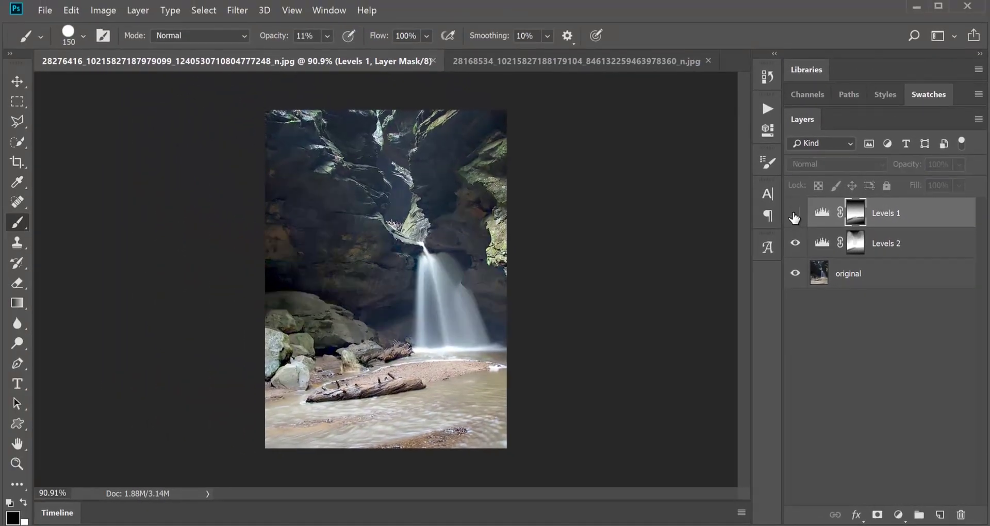
# Step: Hide Levels 1, compare Levels 2 on and off, then open the landscape waterfall document
pyautogui.click(795, 214)
pyautogui.click(795, 244)
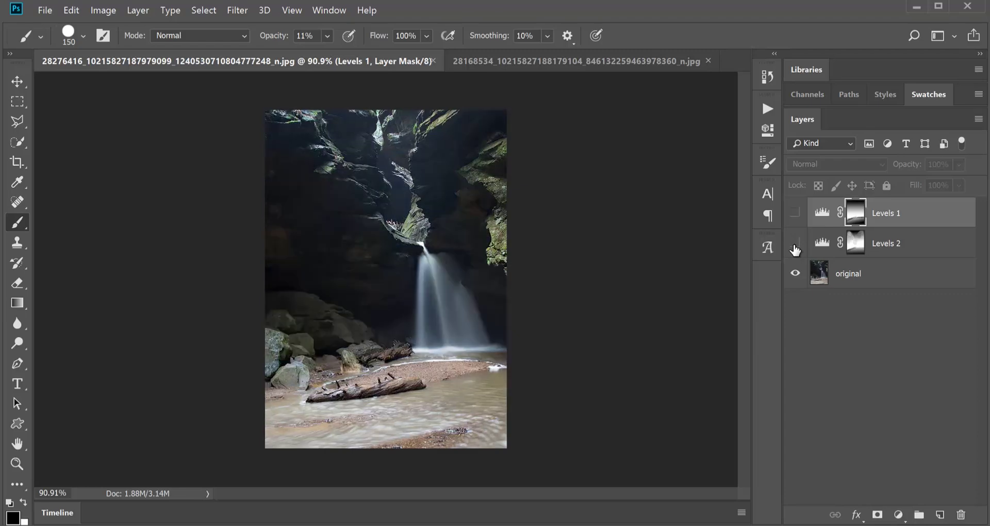
pyautogui.click(796, 244)
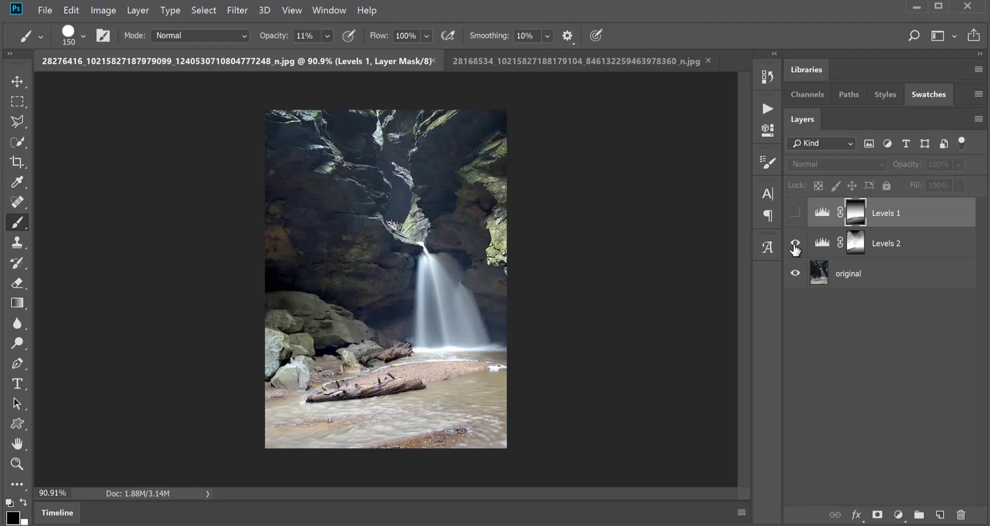
pyautogui.click(852, 244)
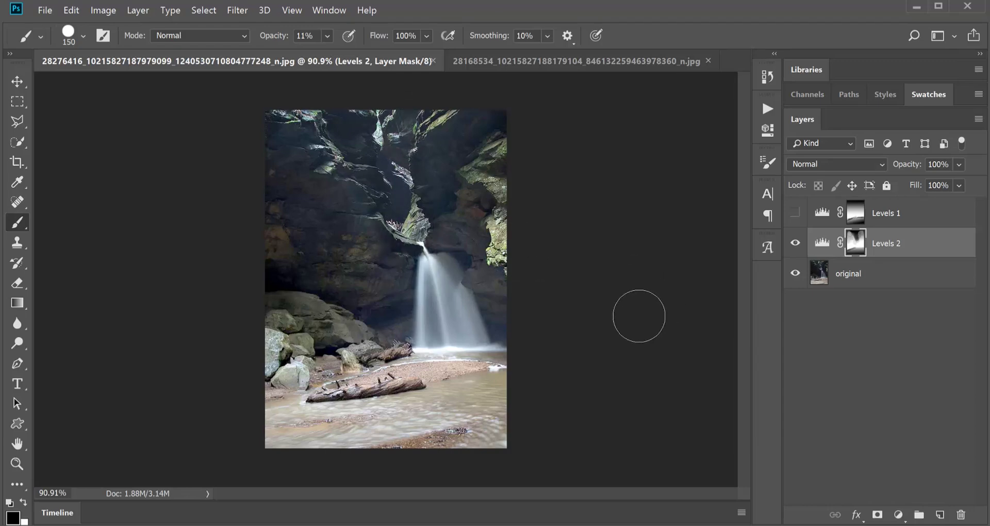
pyautogui.click(539, 61)
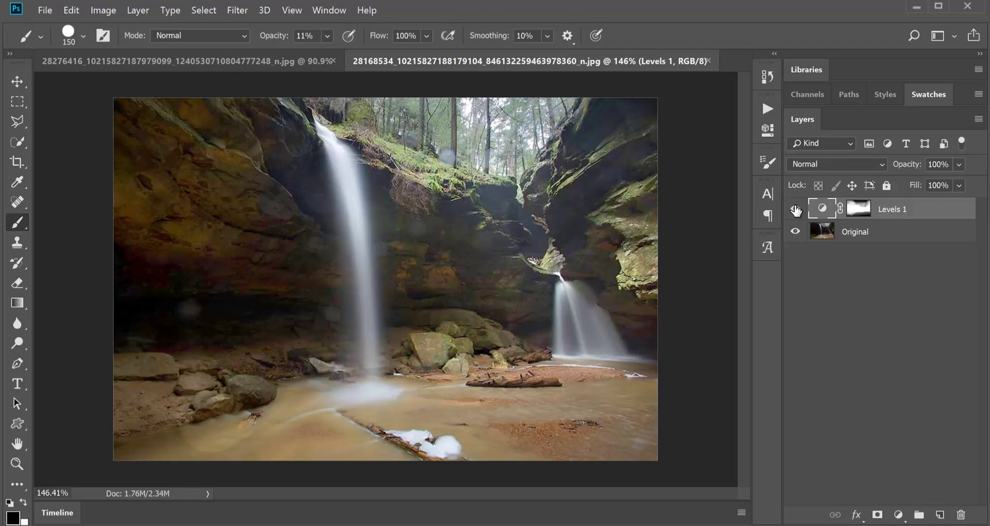
# Step: Hide Levels 1, target the Original layer, and add a default Levels 2 adjustment above it
pyautogui.click(796, 209)
pyautogui.click(883, 236)
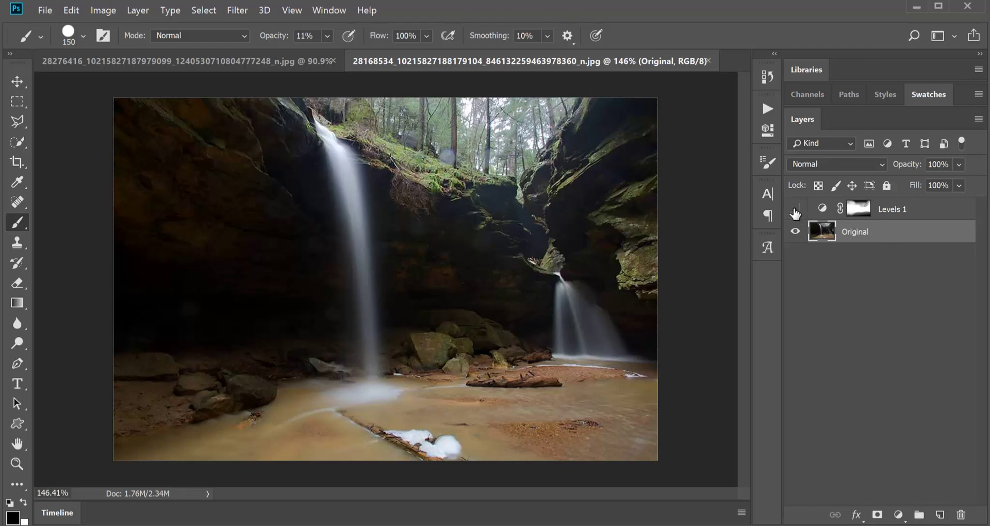
pyautogui.click(796, 211)
pyautogui.click(796, 212)
pyautogui.click(898, 516)
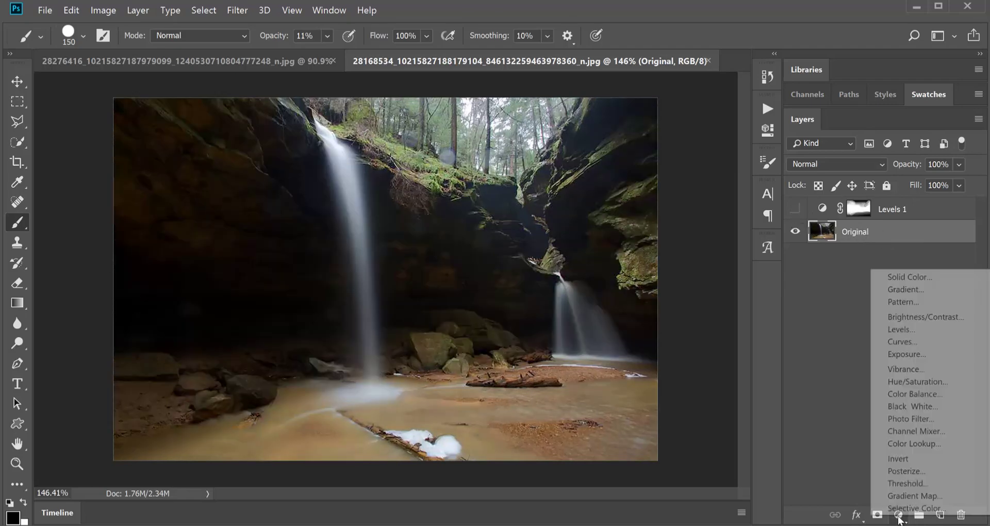
pyautogui.click(901, 329)
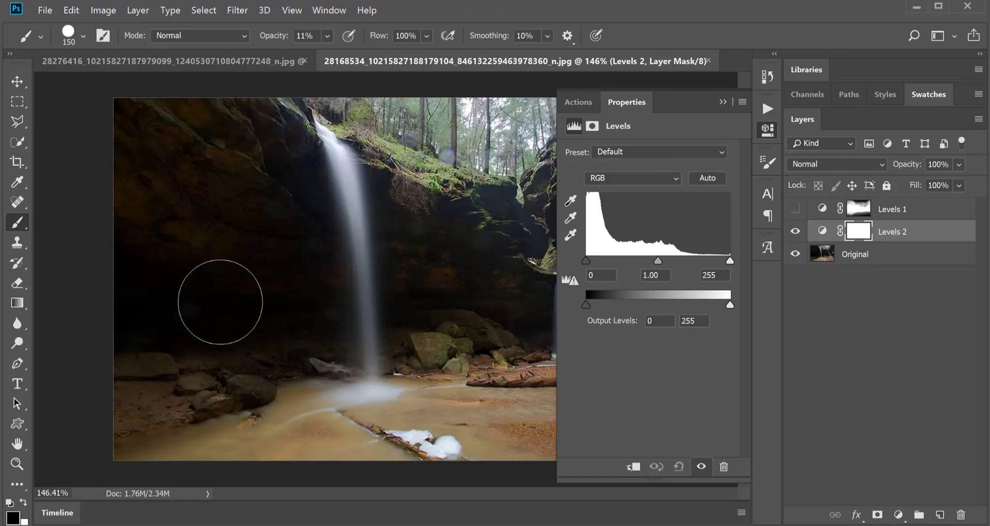
# Step: Set Levels 2 input levels to 0, 1.28 and 196, then close the Levels settings
pyautogui.press('v')
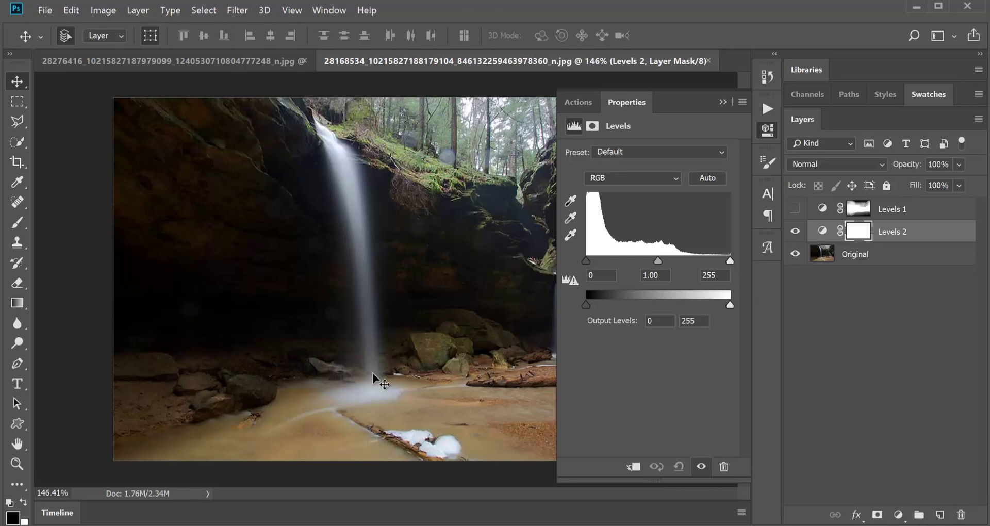
pyautogui.moveTo(729, 260); pyautogui.dragTo(625, 260)
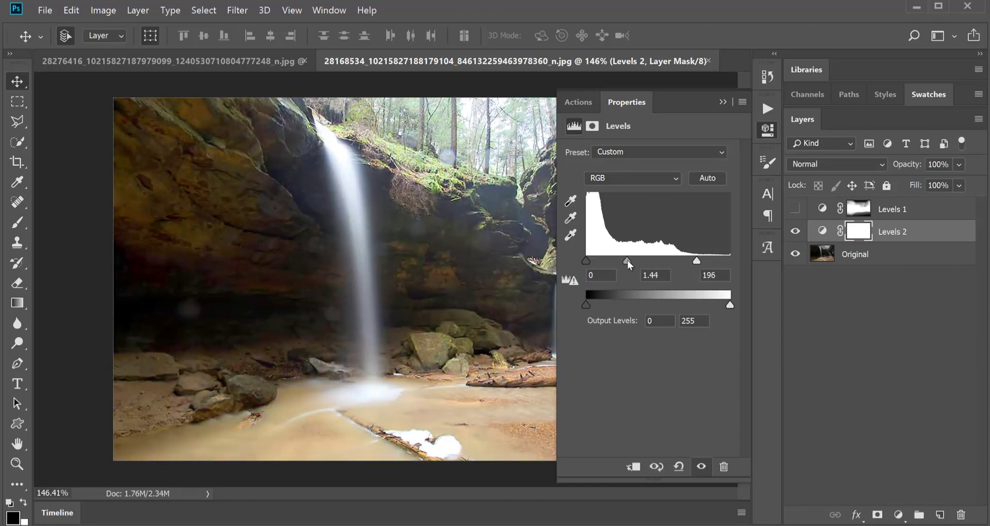
pyautogui.moveTo(626, 261)
pyautogui.mouseDown()
pyautogui.moveTo(612, 261)
pyautogui.moveTo(622, 263)
pyautogui.mouseUp()
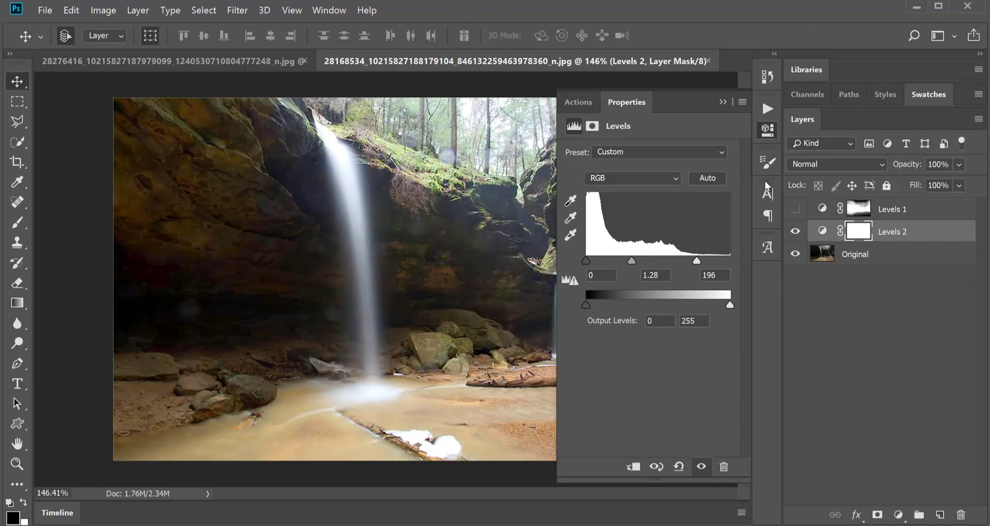
pyautogui.click(766, 135)
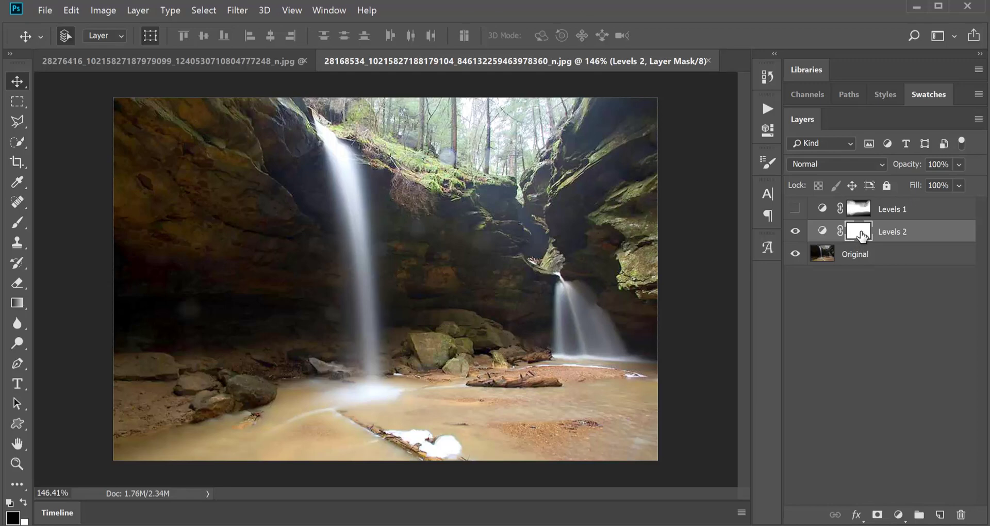
# Step: Draw vertical gradients on the Levels 2 mask, with colours swapped, so brightening fades toward the top
pyautogui.click(18, 302)
pyautogui.moveTo(478, 97); pyautogui.dragTo(466, 330)
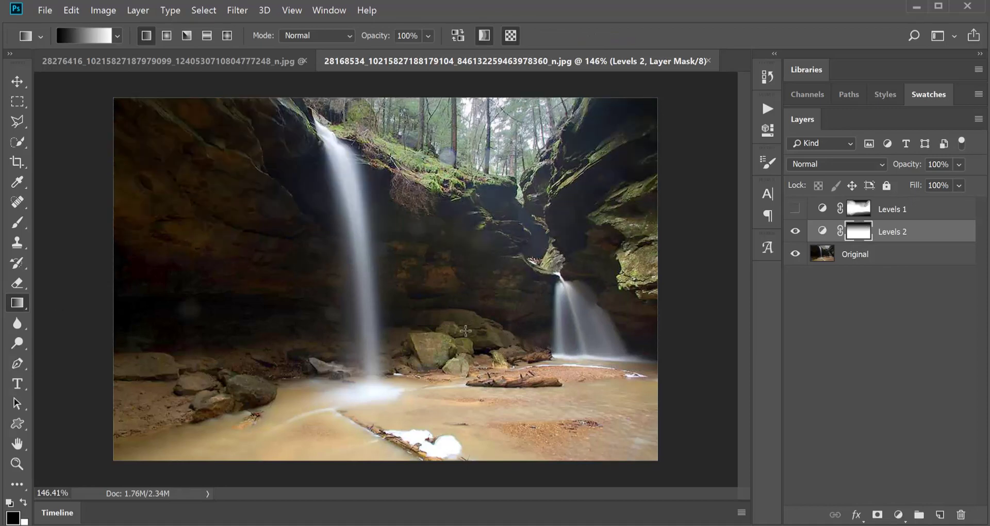
pyautogui.click(22, 503)
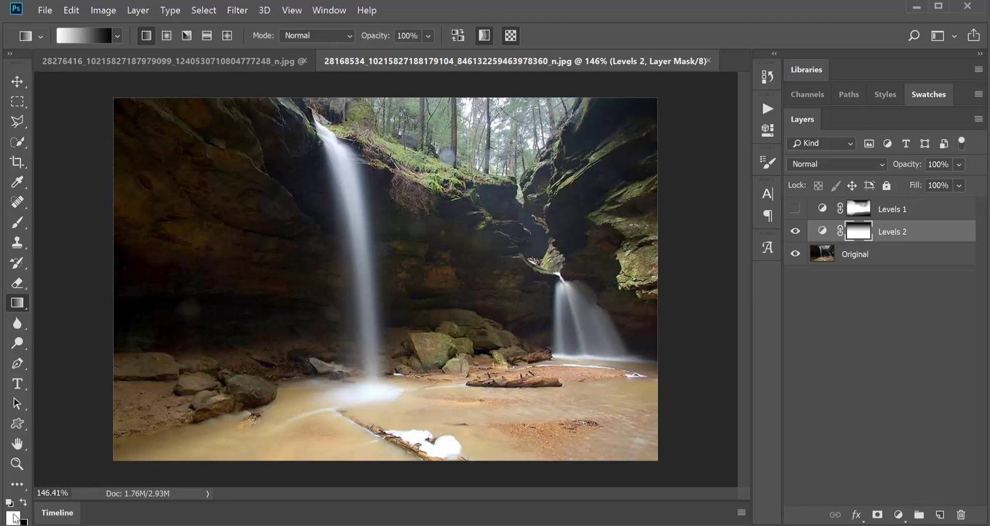
pyautogui.moveTo(459, 105); pyautogui.dragTo(459, 285)
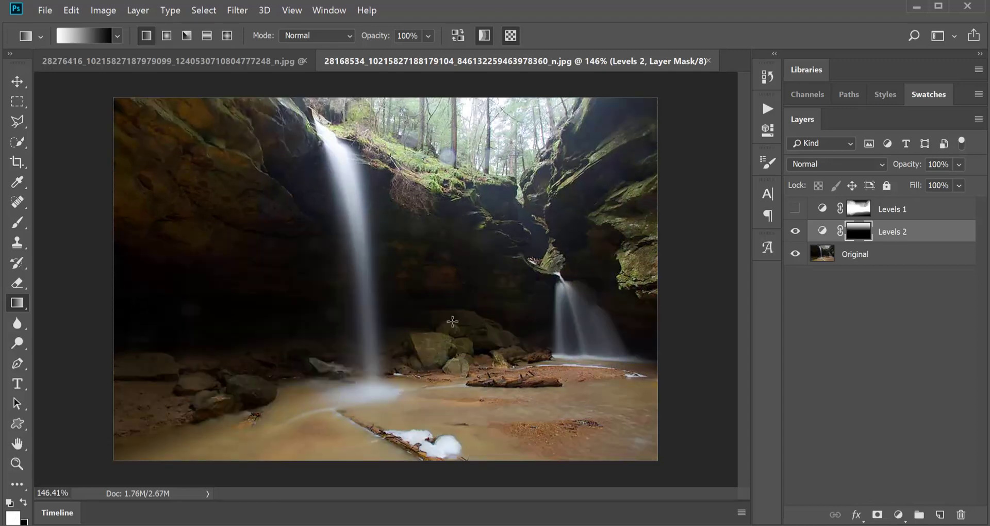
pyautogui.moveTo(452, 322); pyautogui.dragTo(443, 88)
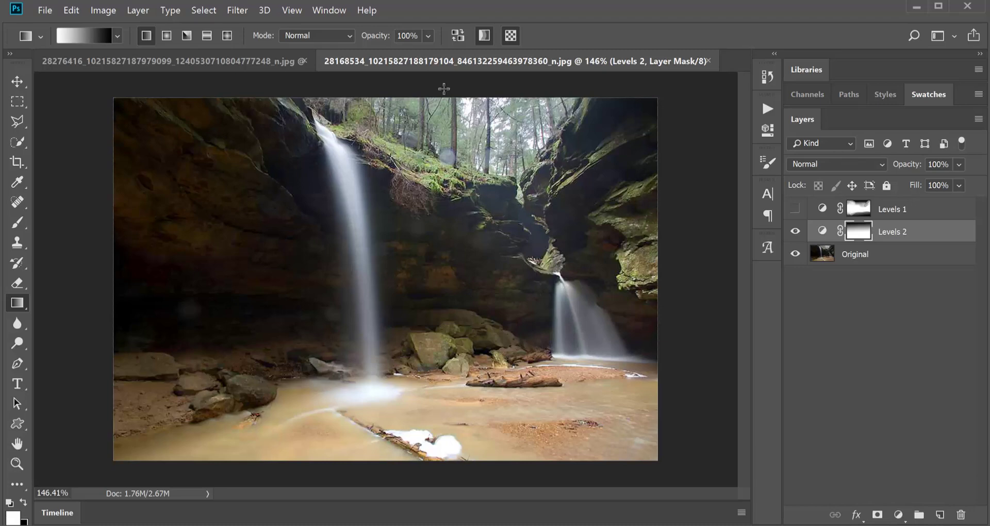
pyautogui.moveTo(452, 229); pyautogui.dragTo(445, 80)
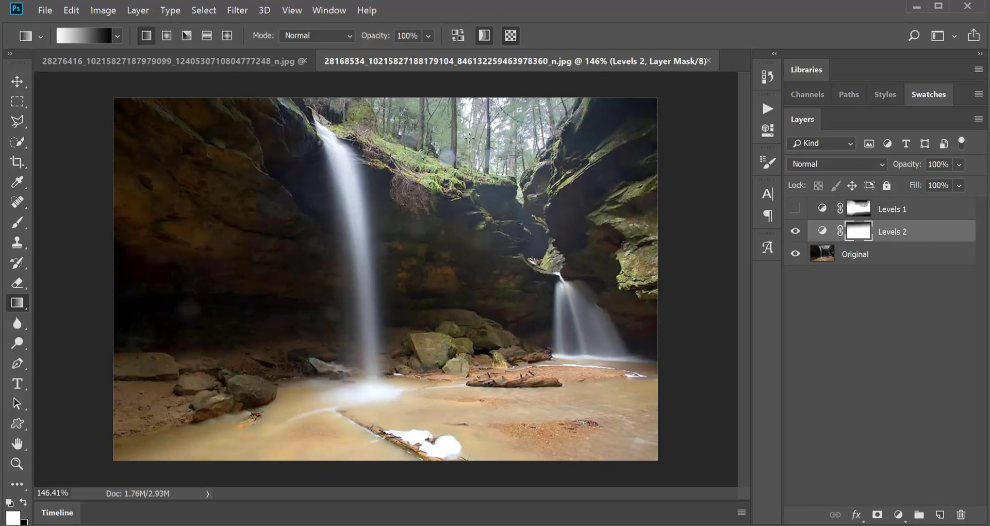
pyautogui.moveTo(245, 263); pyautogui.dragTo(299, 176)
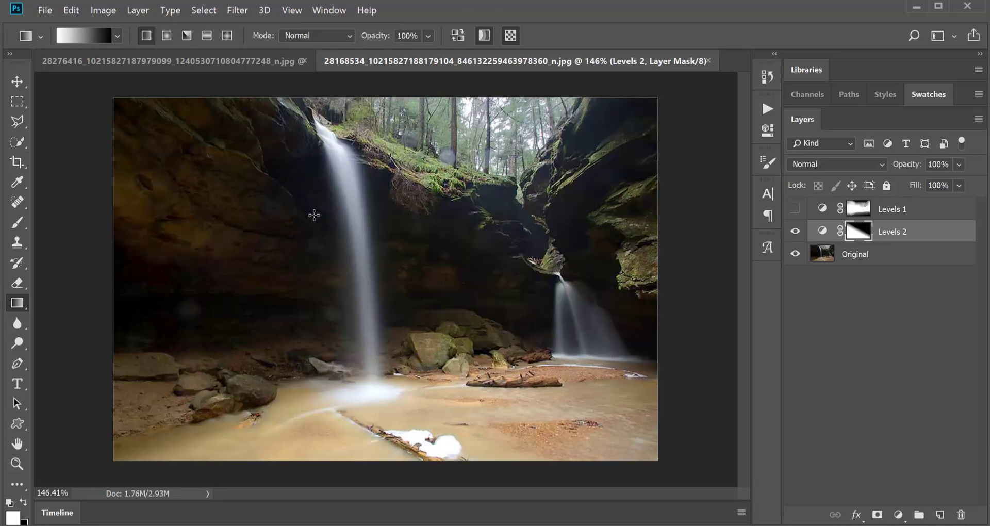
pyautogui.moveTo(461, 226); pyautogui.dragTo(453, 66)
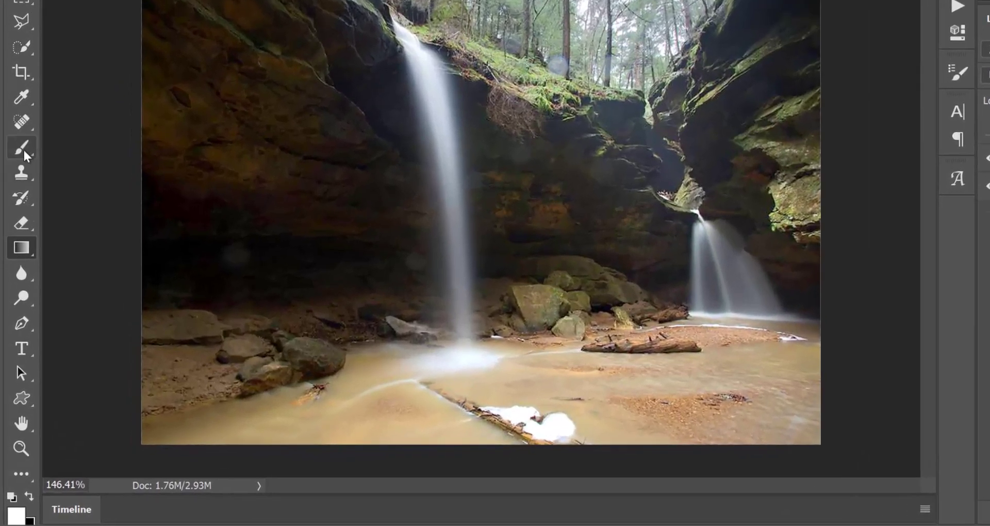
# Step: Pick the Brush tool with black foreground and zoom in on the pool and nearby rocks
pyautogui.click(23, 149)
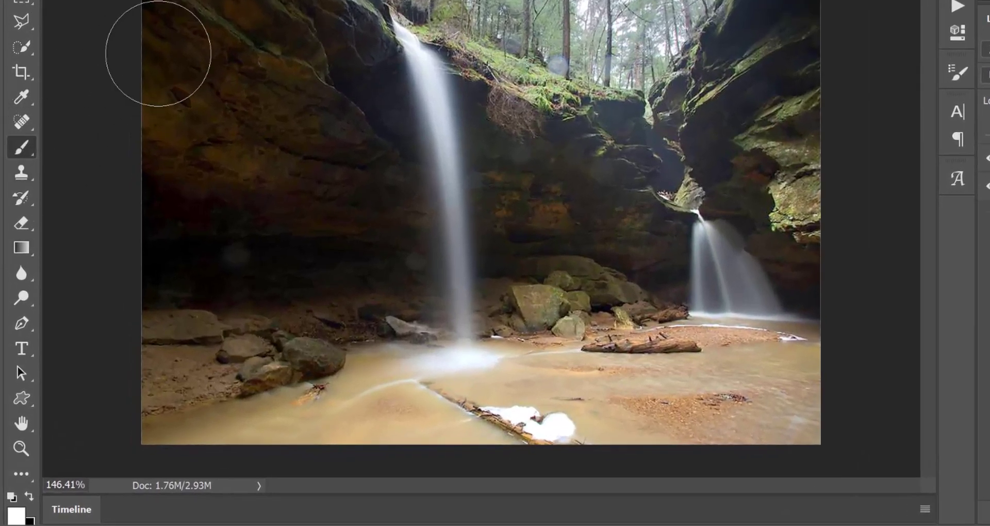
pyautogui.click(28, 496)
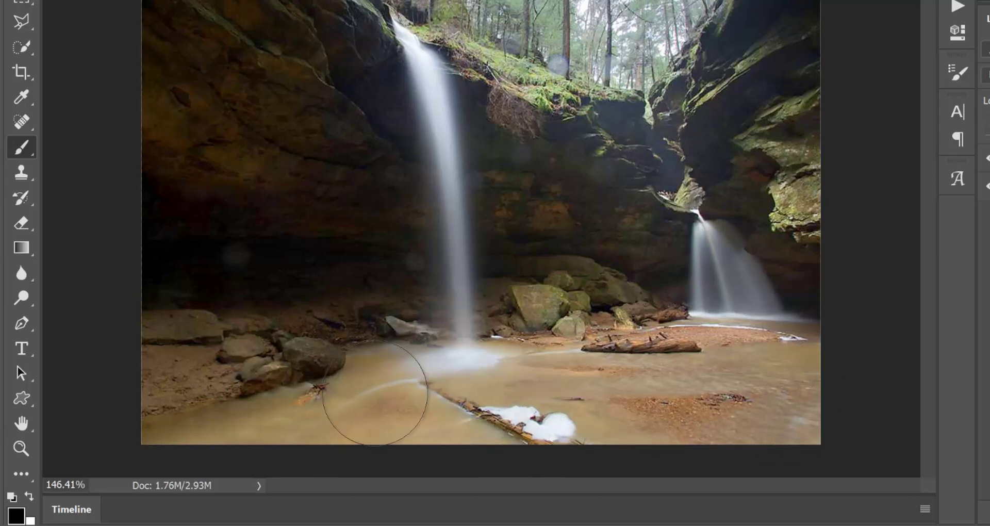
pyautogui.scroll(4, 320, 298)
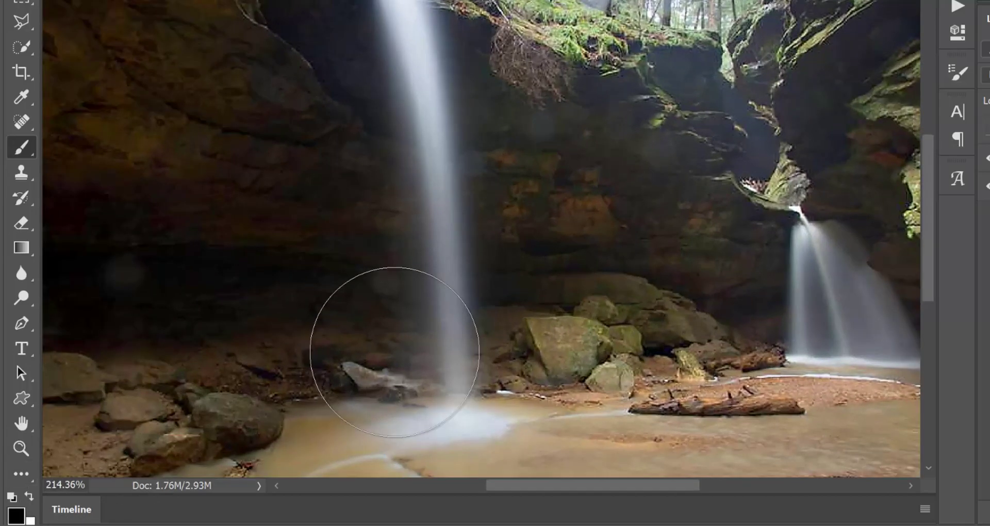
pyautogui.press('space')
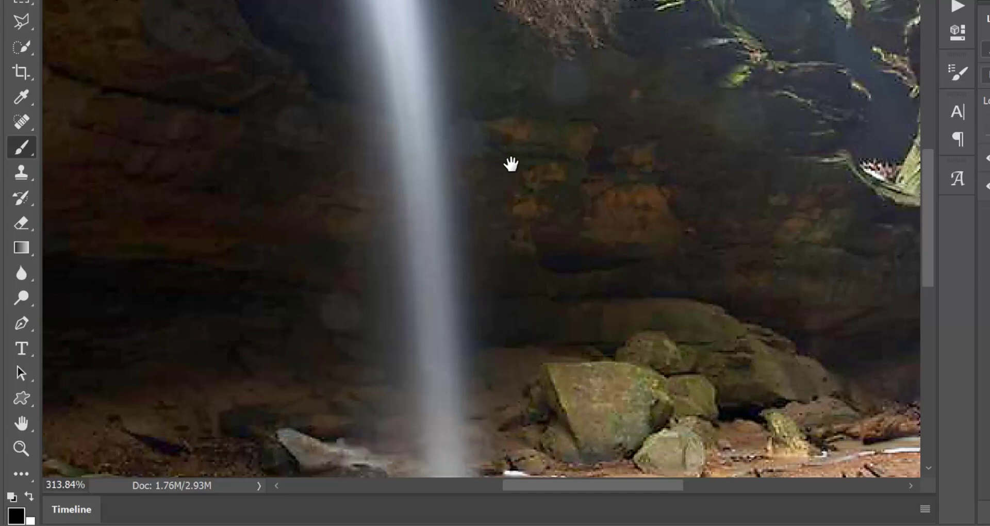
pyautogui.moveTo(488, 345); pyautogui.dragTo(530, 131)
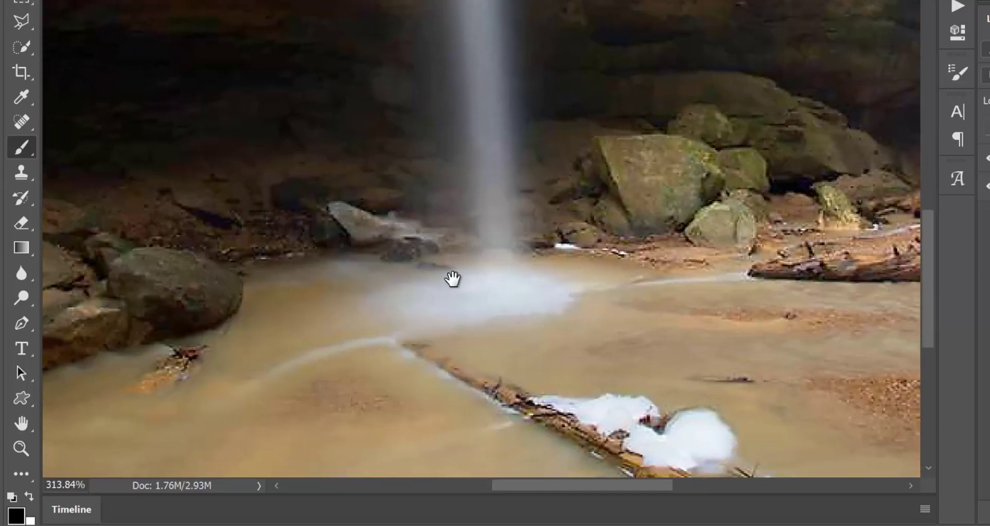
pyautogui.press('space')
pyautogui.moveTo(556, 284)
pyautogui.mouseDown()
pyautogui.moveTo(641, 212)
pyautogui.moveTo(713, 244)
pyautogui.mouseUp()
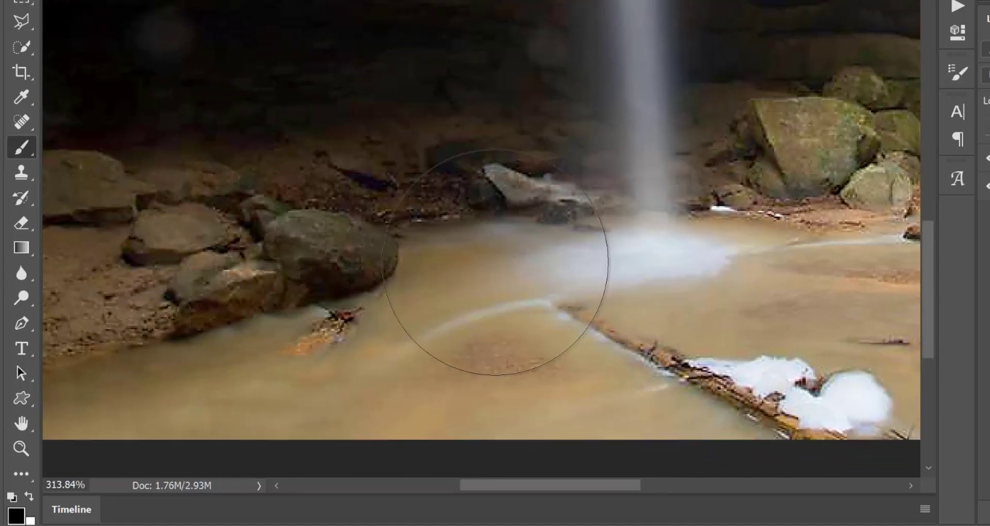
pyautogui.press('space')
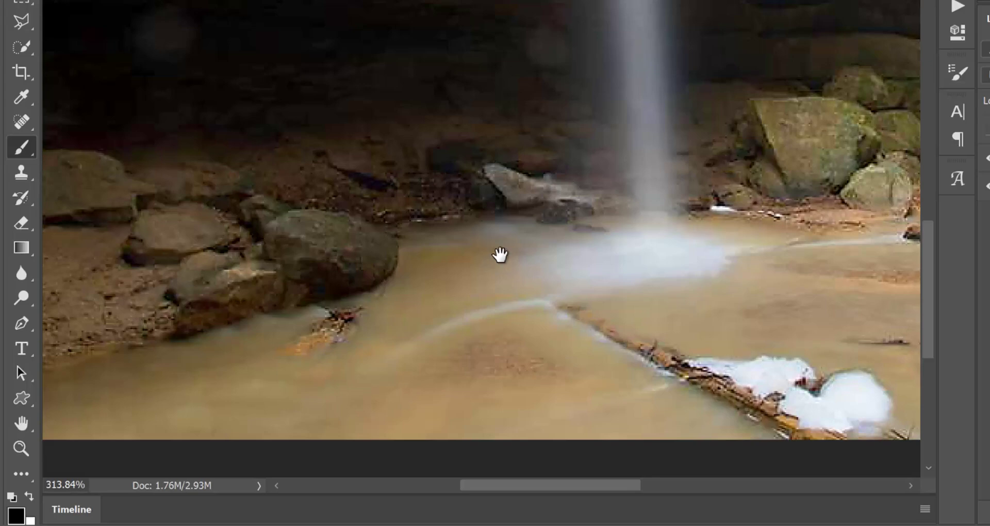
pyautogui.moveTo(499, 254)
pyautogui.mouseDown()
pyautogui.moveTo(654, 312)
pyautogui.moveTo(617, 237)
pyautogui.moveTo(579, 288)
pyautogui.mouseUp()
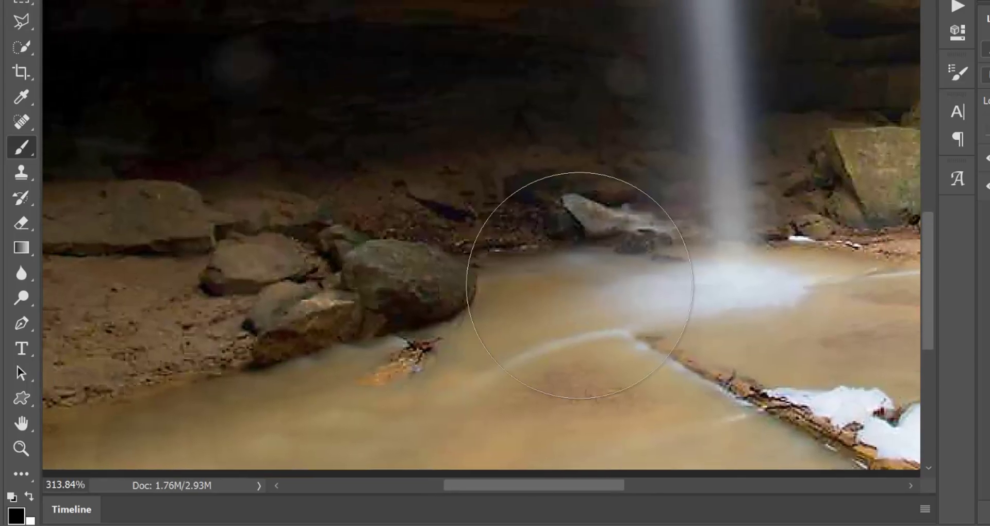
pyautogui.press('space')
pyautogui.moveTo(476, 295); pyautogui.dragTo(661, 230)
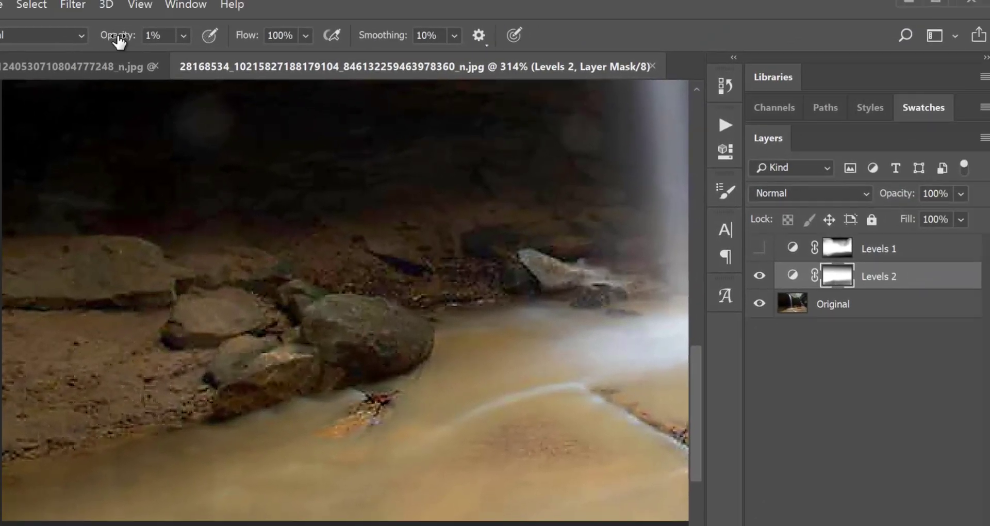
# Step: Paint the Levels 2 mask at 5% opacity over the lower foreground and smaller waterfall
pyautogui.moveTo(347, 0); pyautogui.dragTo(355, 0)
pyautogui.press('Return')
pyautogui.moveTo(266, 454); pyautogui.dragTo(23, 496)
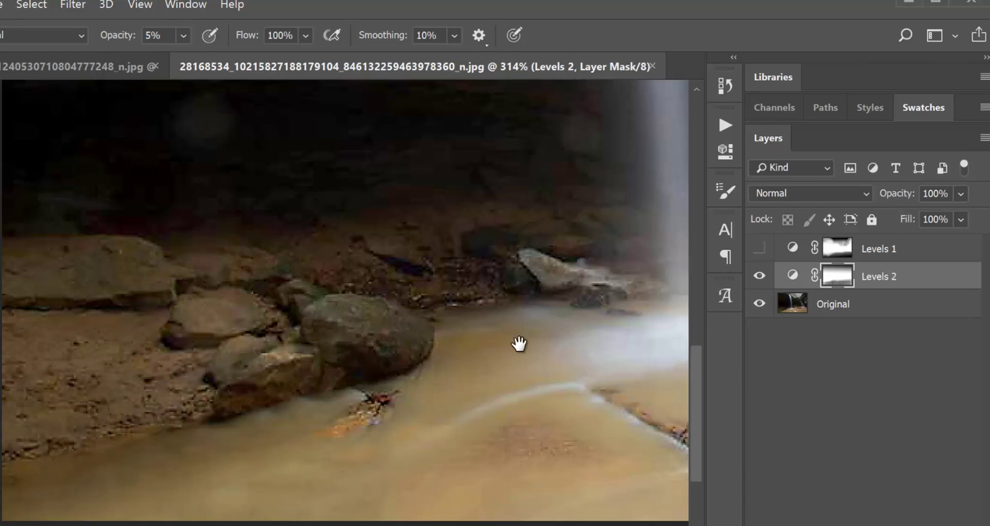
pyautogui.moveTo(518, 344); pyautogui.dragTo(27, 413)
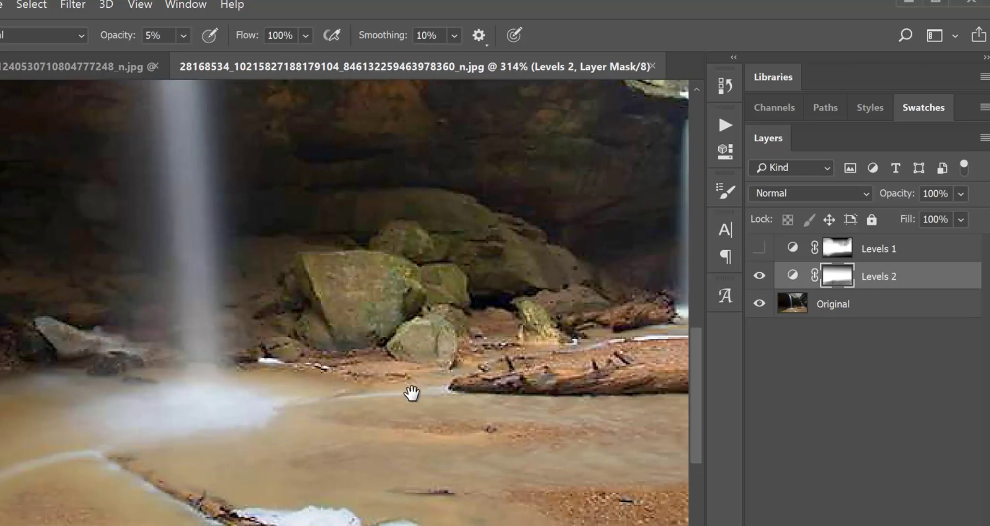
pyautogui.moveTo(412, 393)
pyautogui.mouseDown()
pyautogui.moveTo(146, 336)
pyautogui.moveTo(40, 429)
pyautogui.mouseUp()
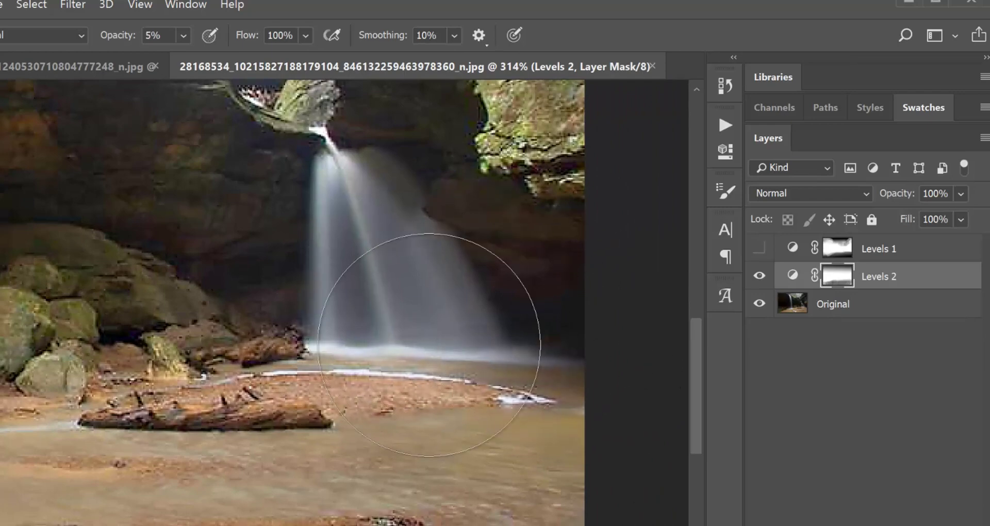
pyautogui.moveTo(400, 320)
pyautogui.mouseDown()
pyautogui.moveTo(573, 317)
pyautogui.moveTo(495, 326)
pyautogui.mouseUp()
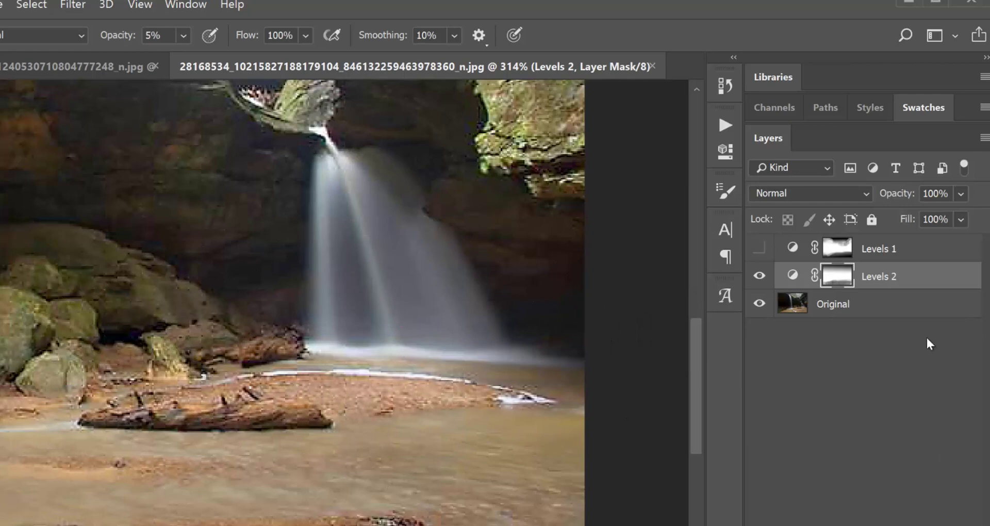
# Step: Inspect the Levels 2 mask on its own, then return to the photo view
pyautogui.keyDown('alt'); pyautogui.click(834, 286); pyautogui.keyUp('alt')
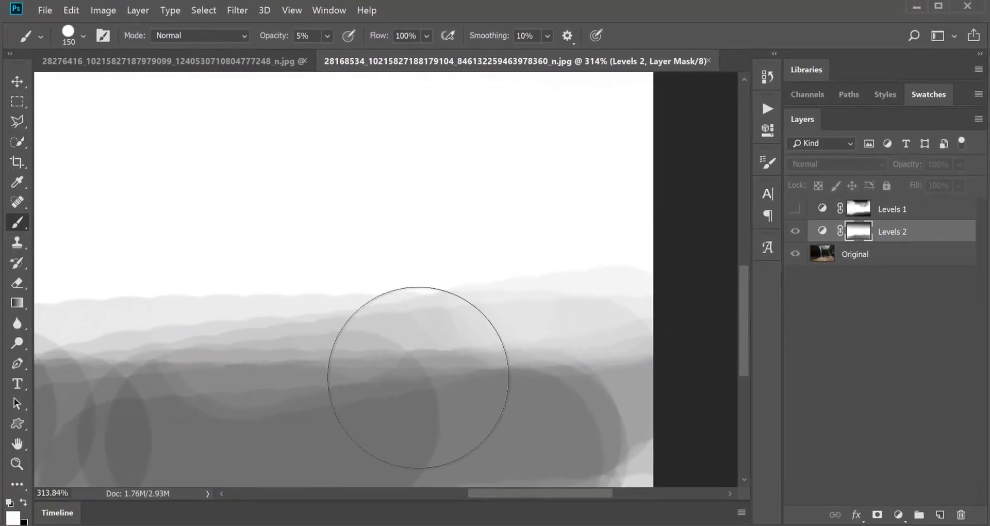
pyautogui.scroll(-4, 418, 377)
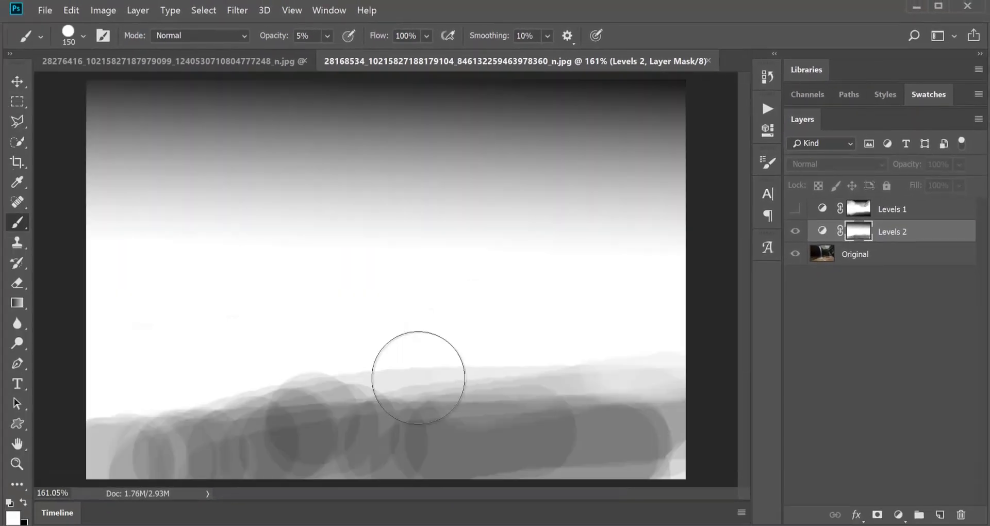
pyautogui.keyDown('alt'); pyautogui.click(858, 236); pyautogui.keyUp('alt')
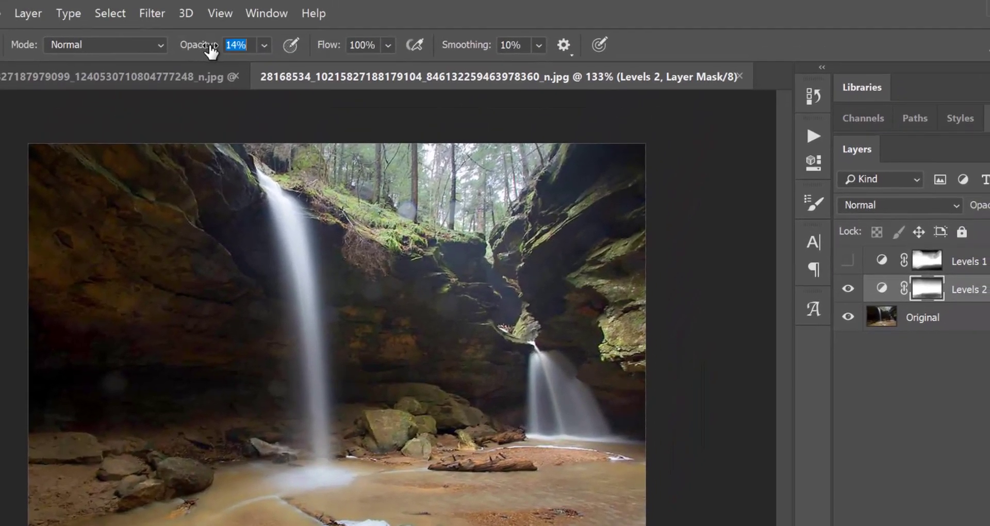
# Step: Paint the mask at 14% opacity over the rocks, pool and upper-left cave wall
pyautogui.moveTo(170, 216)
pyautogui.mouseDown()
pyautogui.moveTo(95, 389)
pyautogui.moveTo(230, 378)
pyautogui.moveTo(215, 242)
pyautogui.moveTo(159, 274)
pyautogui.moveTo(128, 247)
pyautogui.moveTo(146, 181)
pyautogui.moveTo(67, 203)
pyautogui.moveTo(131, 189)
pyautogui.moveTo(172, 195)
pyautogui.moveTo(84, 380)
pyautogui.moveTo(153, 387)
pyautogui.moveTo(340, 312)
pyautogui.moveTo(387, 353)
pyautogui.moveTo(411, 341)
pyautogui.moveTo(491, 358)
pyautogui.moveTo(399, 358)
pyautogui.moveTo(372, 382)
pyautogui.mouseUp()
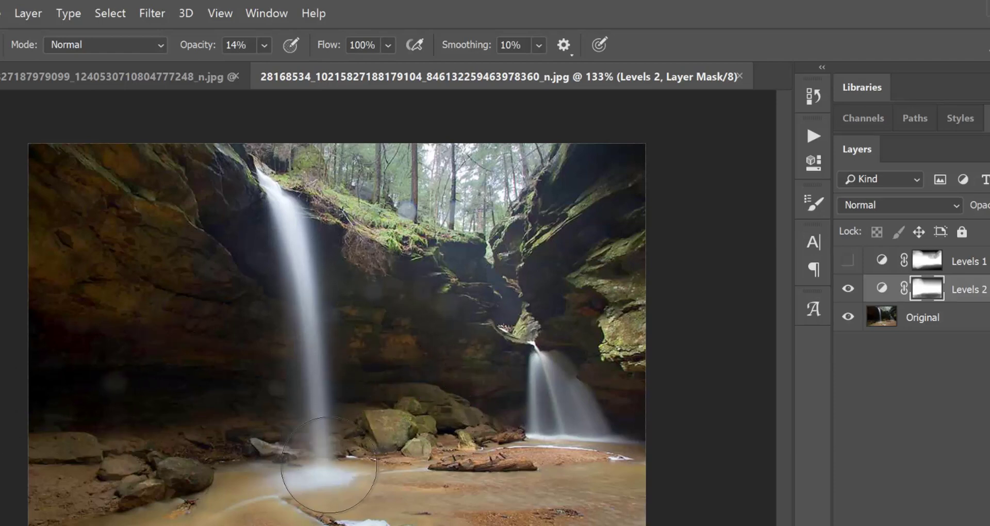
pyautogui.moveTo(387, 288)
pyautogui.mouseDown()
pyautogui.moveTo(384, 348)
pyautogui.moveTo(356, 240)
pyautogui.moveTo(390, 355)
pyautogui.moveTo(468, 355)
pyautogui.moveTo(475, 398)
pyautogui.moveTo(627, 333)
pyautogui.moveTo(628, 250)
pyautogui.moveTo(668, 201)
pyautogui.moveTo(565, 277)
pyautogui.moveTo(545, 460)
pyautogui.mouseUp()
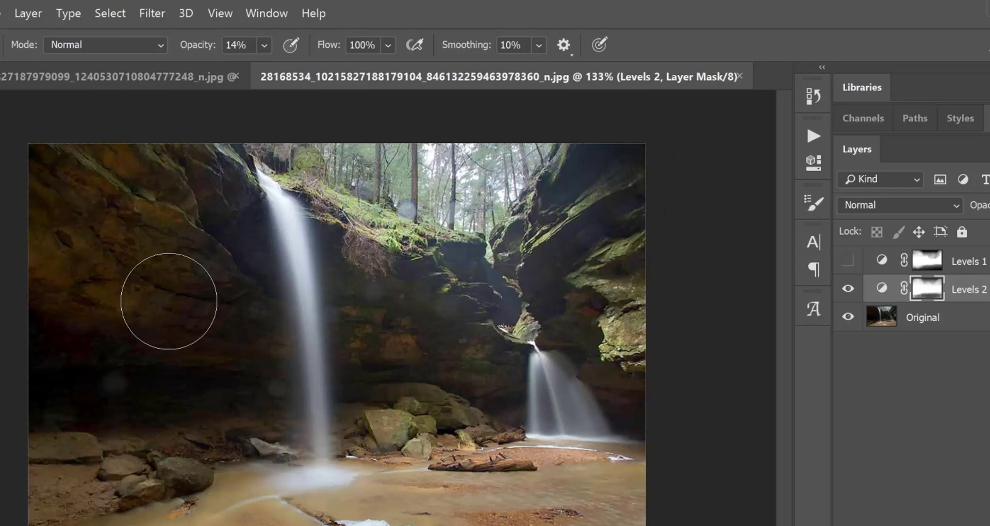
pyautogui.moveTo(104, 155)
pyautogui.mouseDown()
pyautogui.moveTo(177, 324)
pyautogui.moveTo(238, 411)
pyautogui.mouseUp()
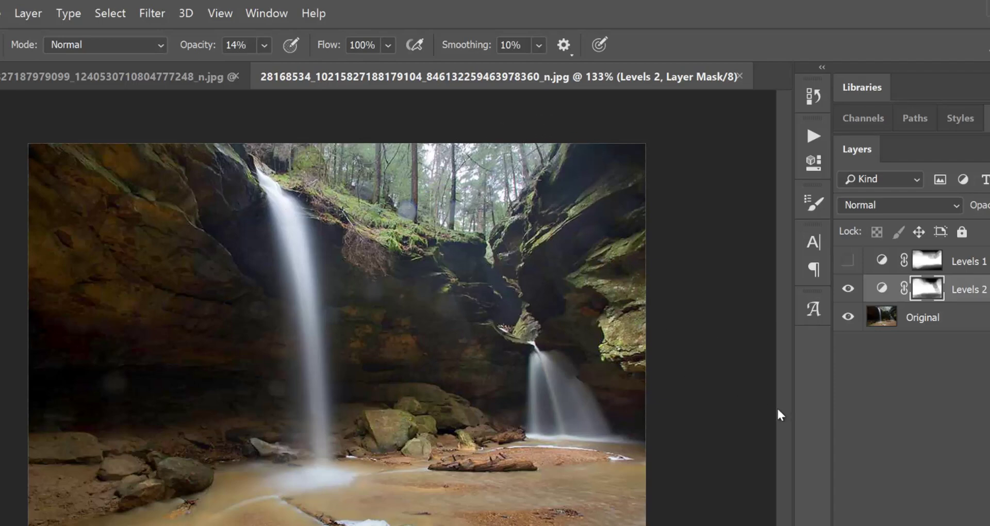
# Step: Retune Levels 2 to input levels 3, 1.60 and 184, then close the Properties panel
pyautogui.click(815, 170)
pyautogui.click(564, 158)
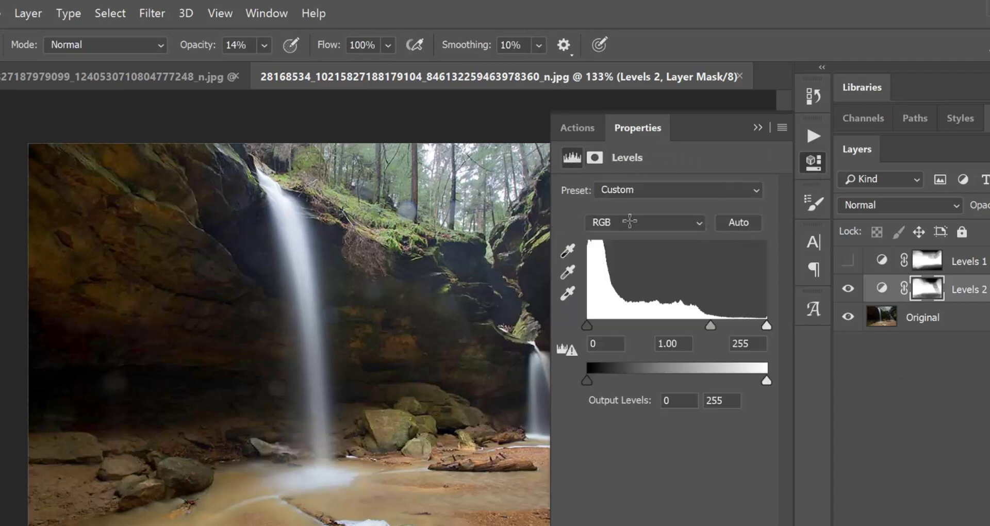
pyautogui.moveTo(643, 326); pyautogui.dragTo(589, 327)
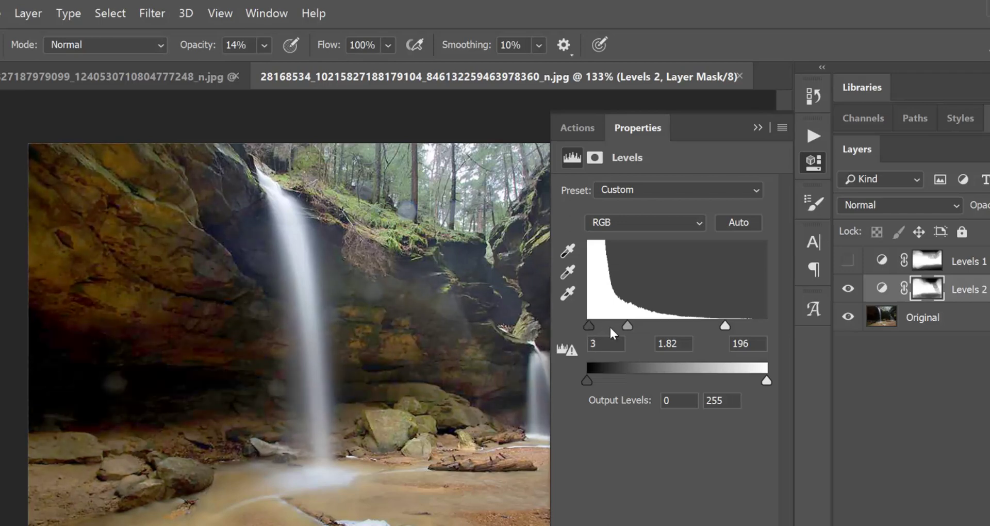
pyautogui.moveTo(718, 329)
pyautogui.mouseDown()
pyautogui.moveTo(708, 327)
pyautogui.moveTo(716, 329)
pyautogui.mouseUp()
pyautogui.moveTo(625, 324); pyautogui.dragTo(632, 326)
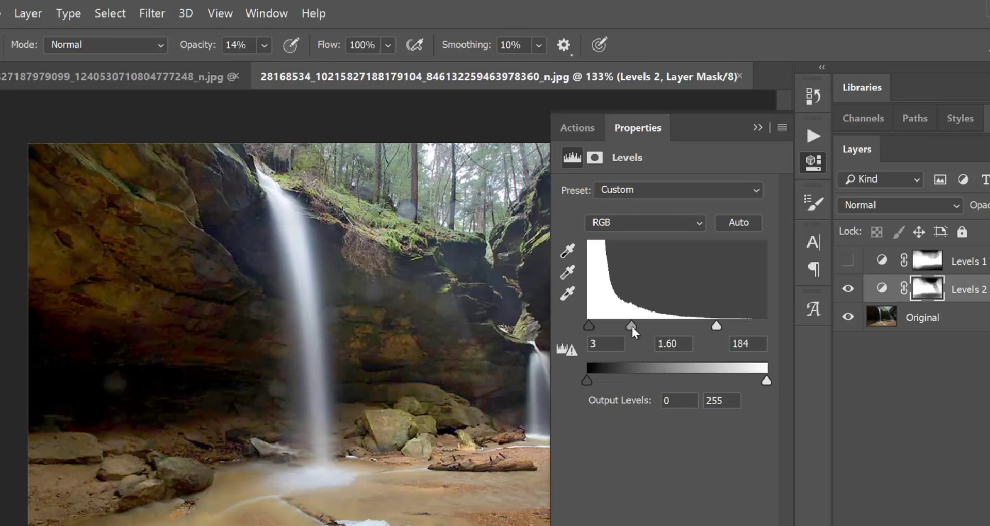
pyautogui.click(813, 159)
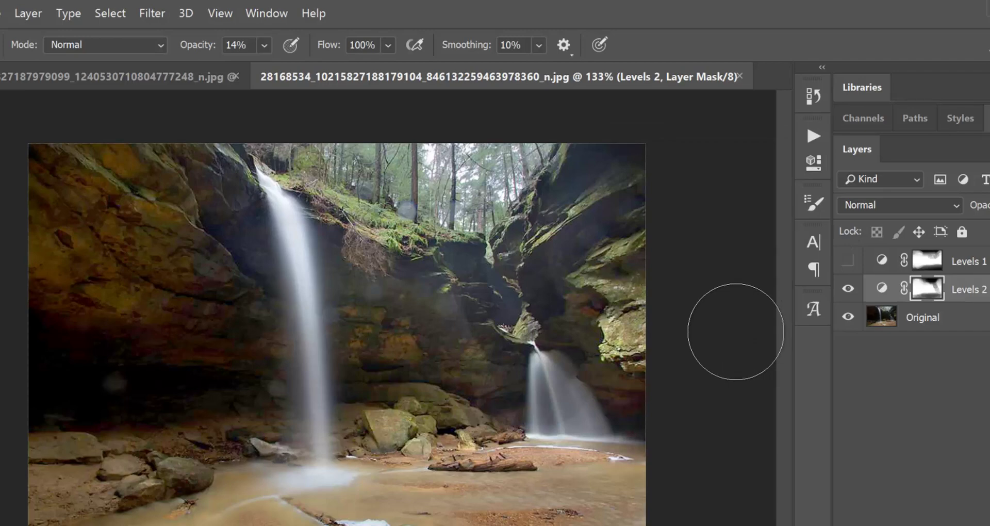
# Step: Toggle Levels 2 off and on to compare, then zoom in on the rocks between waterfalls
pyautogui.click(847, 290)
pyautogui.click(848, 290)
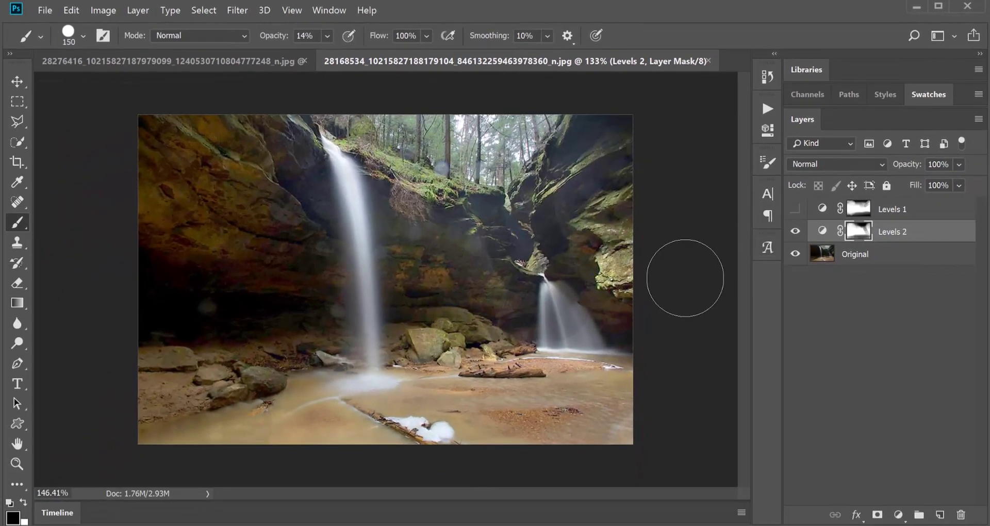
pyautogui.scroll(3, 686, 334)
pyautogui.moveTo(654, 265); pyautogui.dragTo(542, 263)
pyautogui.scroll(2, 379, 273)
pyautogui.scroll(1, 542, 263)
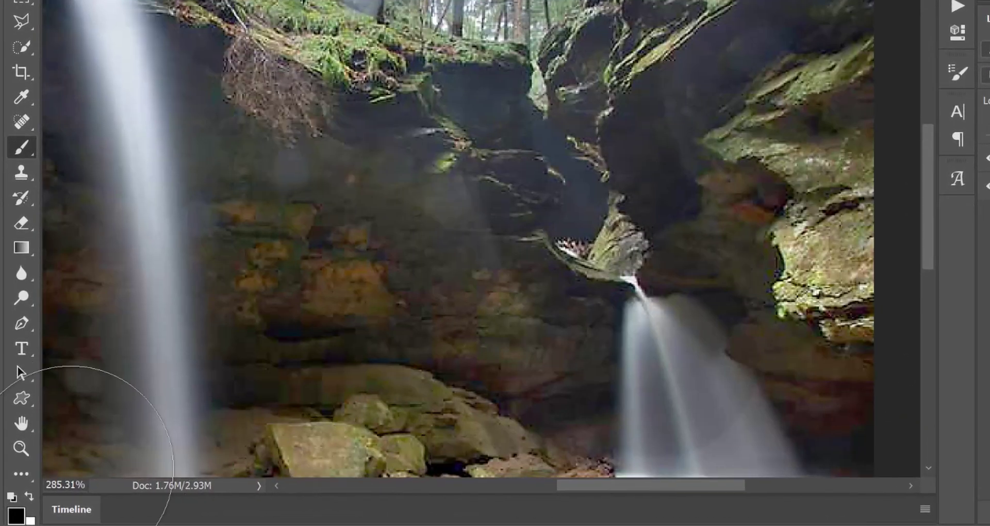
# Step: Paint white on the Levels 2 mask over the rock face and ledge using a smaller brush
pyautogui.click(28, 496)
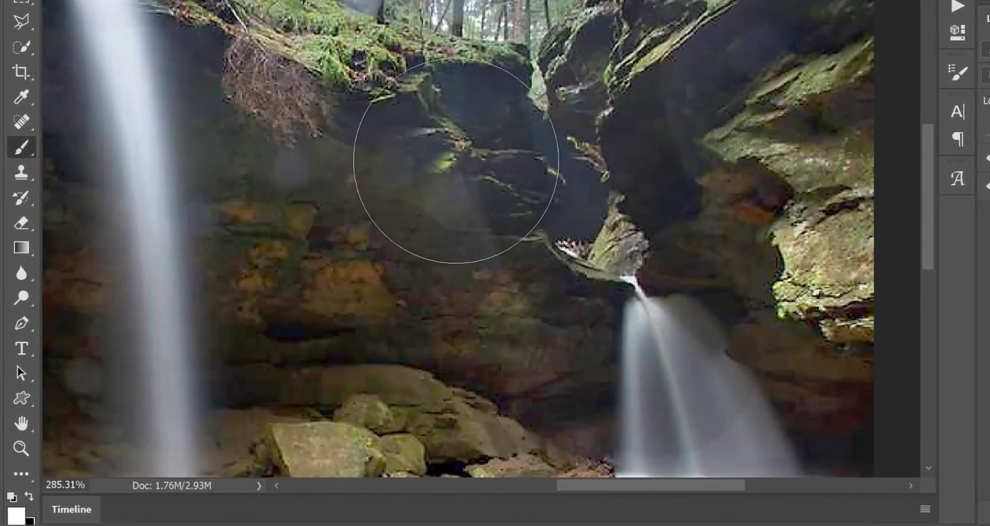
pyautogui.moveTo(433, 147)
pyautogui.mouseDown()
pyautogui.moveTo(460, 165)
pyautogui.moveTo(508, 280)
pyautogui.moveTo(444, 225)
pyautogui.moveTo(466, 299)
pyautogui.mouseUp()
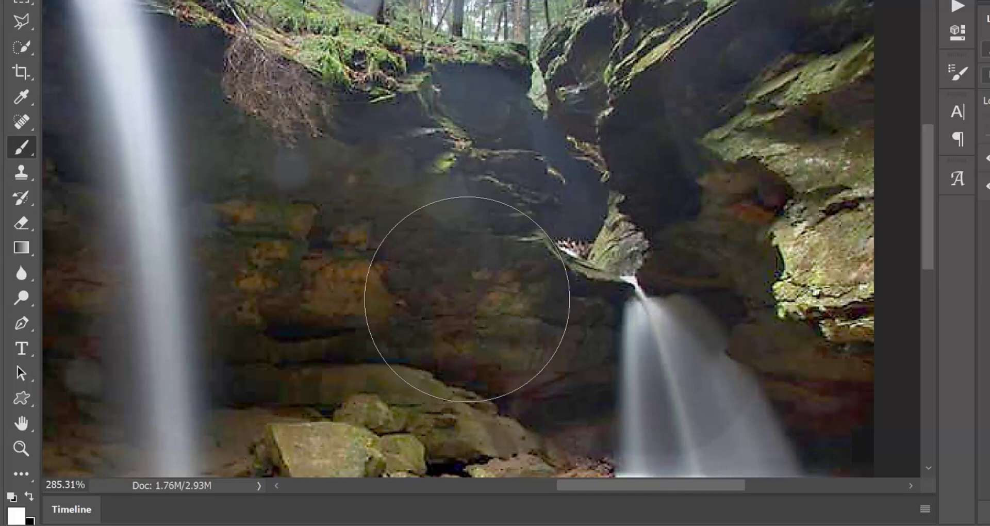
pyautogui.press('[')
pyautogui.press('[')
pyautogui.press('[')
pyautogui.press('[')
pyautogui.press('[')
pyautogui.press('[')
pyautogui.press('[')
pyautogui.press('[')
pyautogui.press('[')
pyautogui.moveTo(517, 299)
pyautogui.mouseDown()
pyautogui.moveTo(451, 159)
pyautogui.moveTo(510, 336)
pyautogui.moveTo(747, 96)
pyautogui.moveTo(693, 125)
pyautogui.moveTo(736, 279)
pyautogui.moveTo(760, 428)
pyautogui.mouseUp()
pyautogui.moveTo(932, 262); pyautogui.dragTo(926, 303)
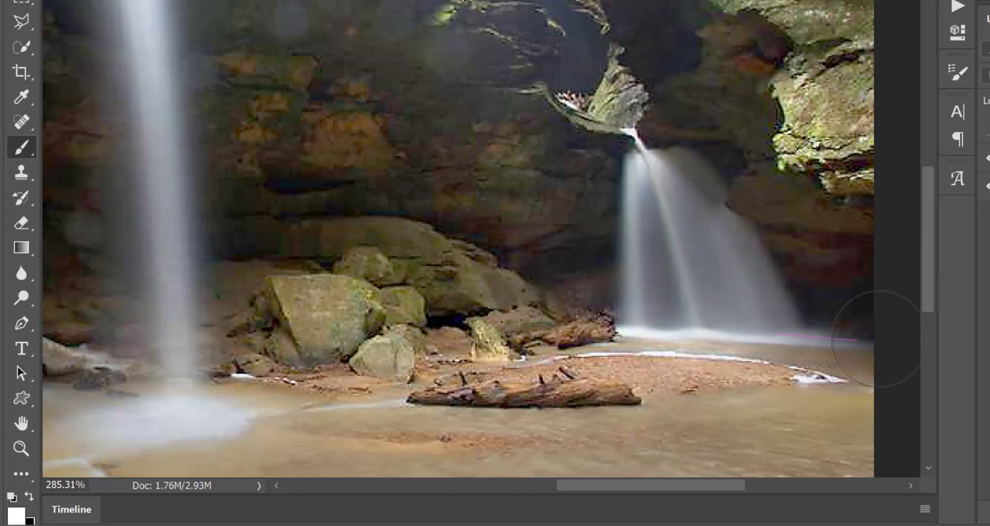
pyautogui.moveTo(728, 127); pyautogui.dragTo(728, 251)
pyautogui.scroll(3, 728, 252)
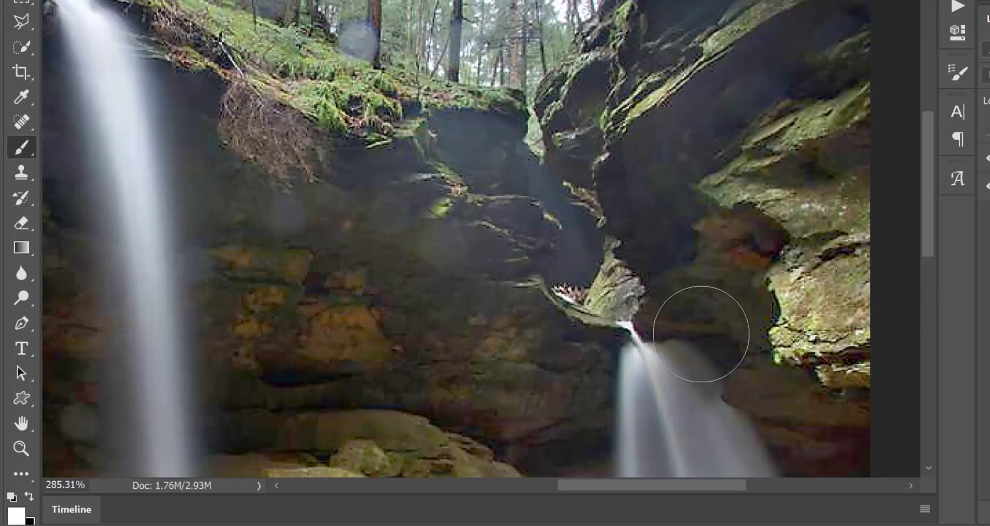
pyautogui.scroll(-2, 719, 365)
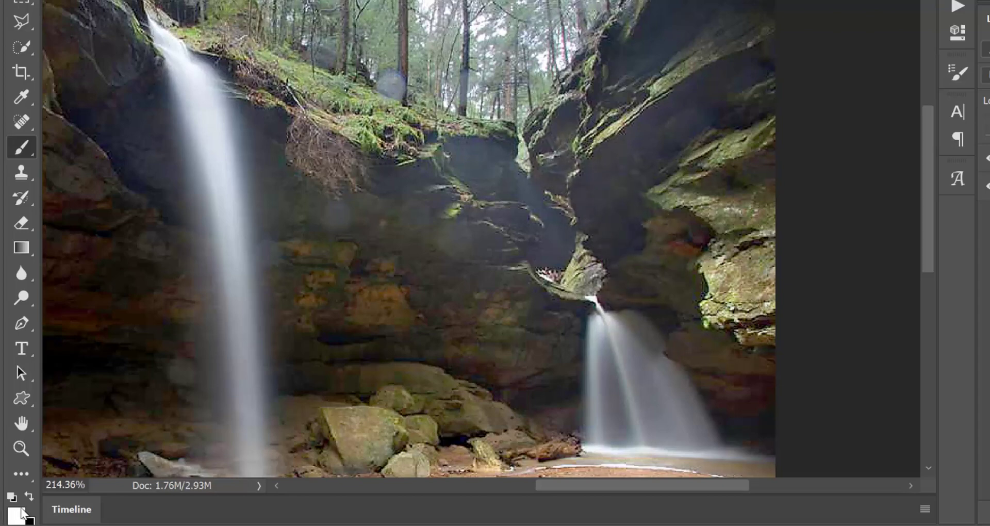
pyautogui.click(31, 496)
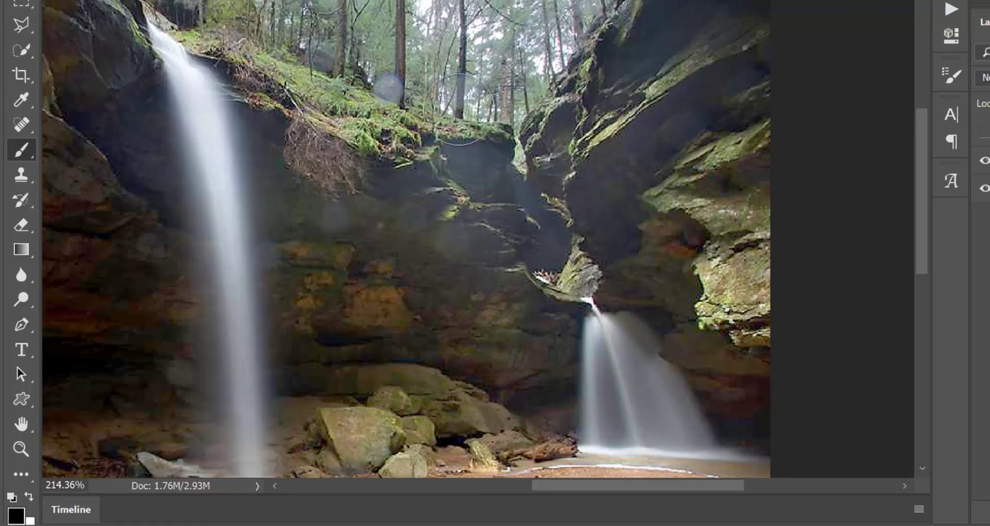
# Step: Paint black 14% strokes on the Levels 2 mask over the rock above the right waterfall
pyautogui.scroll(-5, 573, 364)
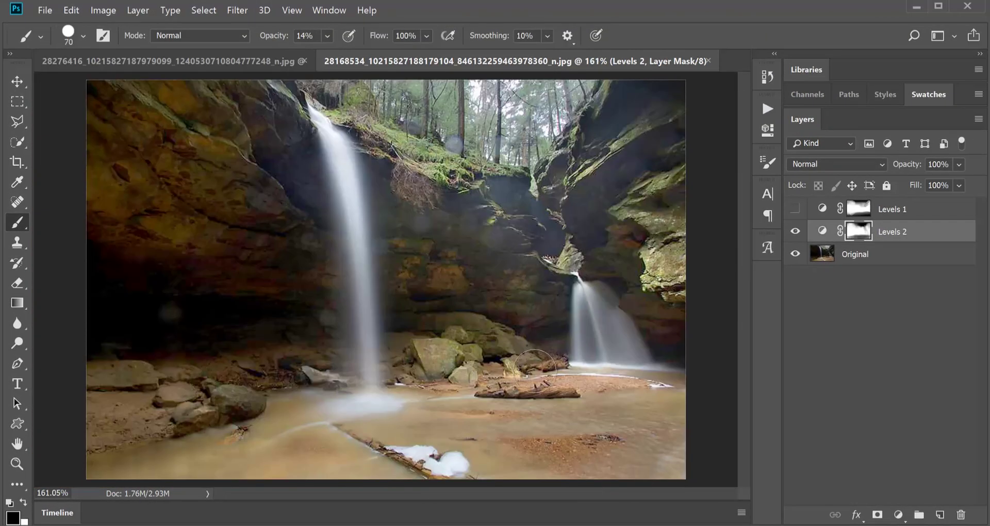
pyautogui.scroll(1, 528, 360)
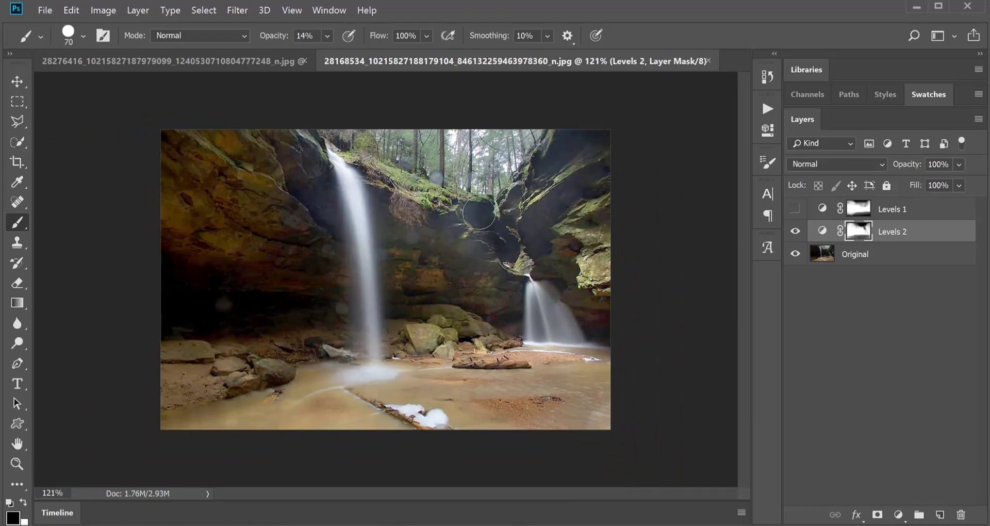
pyautogui.scroll(5, 523, 223)
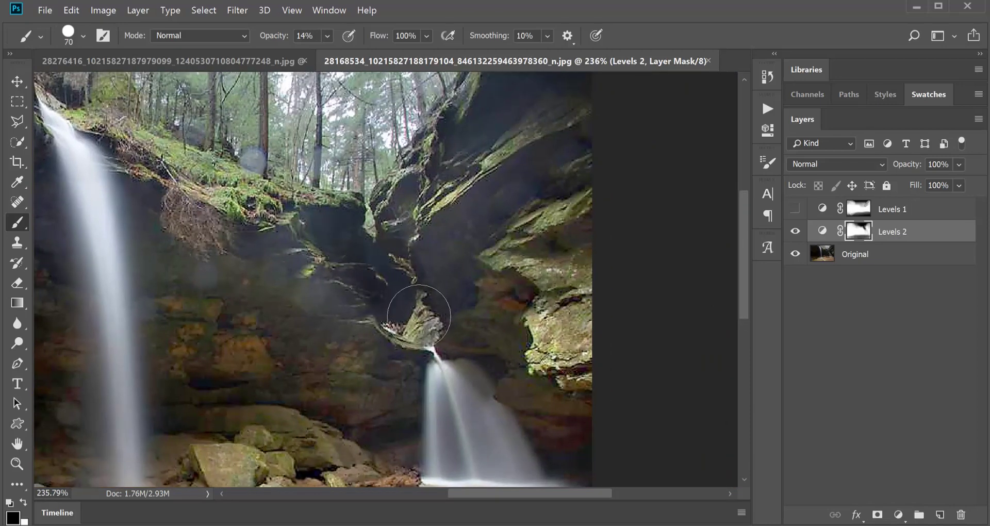
pyautogui.moveTo(467, 231); pyautogui.dragTo(455, 255)
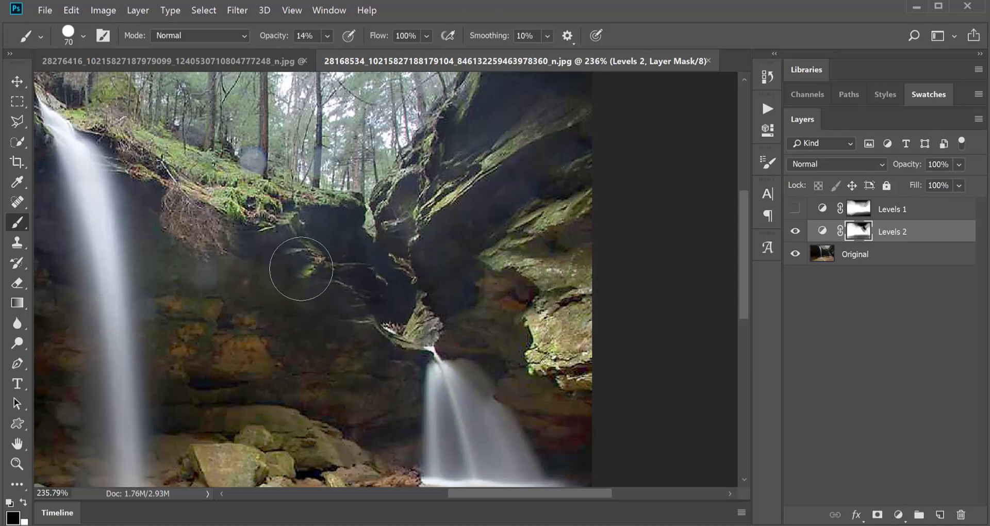
pyautogui.moveTo(498, 232); pyautogui.dragTo(437, 256)
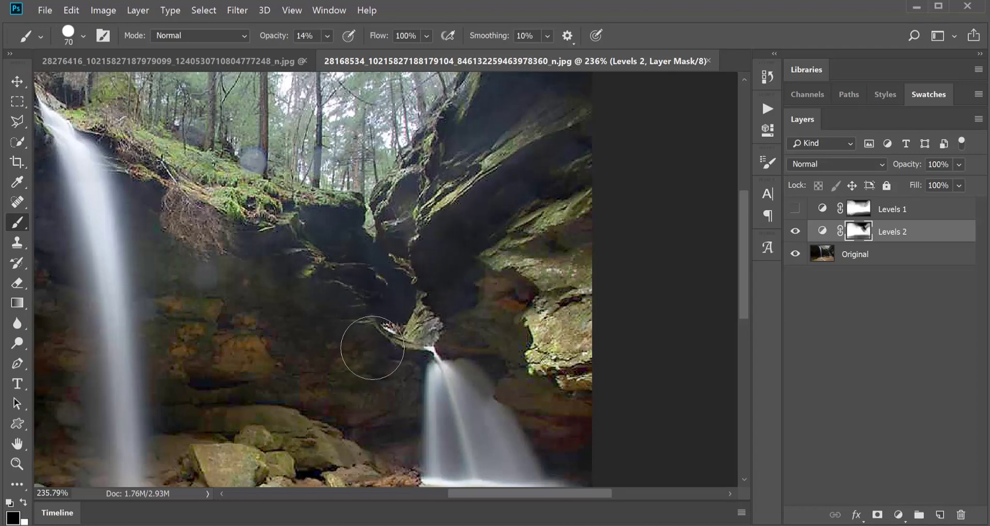
pyautogui.scroll(-2, 372, 348)
pyautogui.scroll(-3, 371, 347)
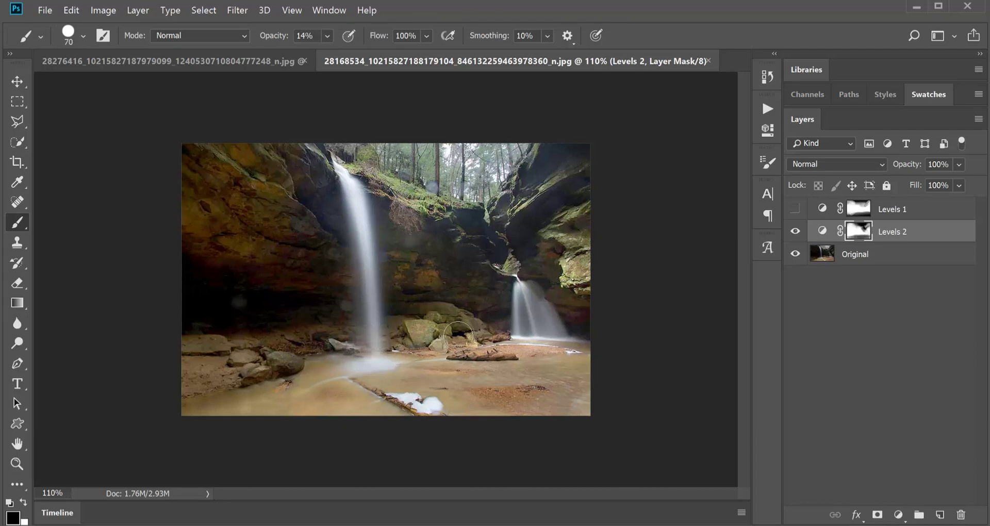
pyautogui.scroll(2, 458, 335)
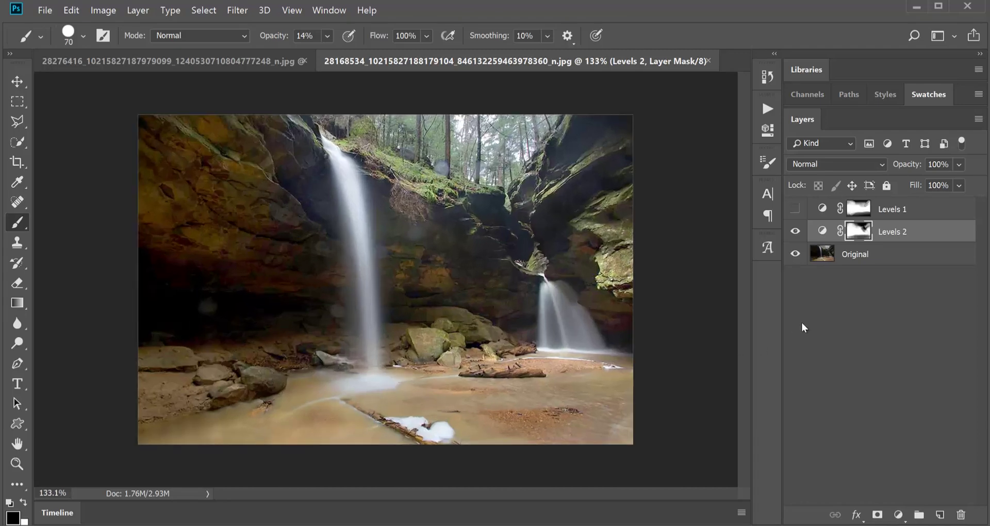
pyautogui.keyDown('alt'); pyautogui.click(864, 233); pyautogui.keyUp('alt')
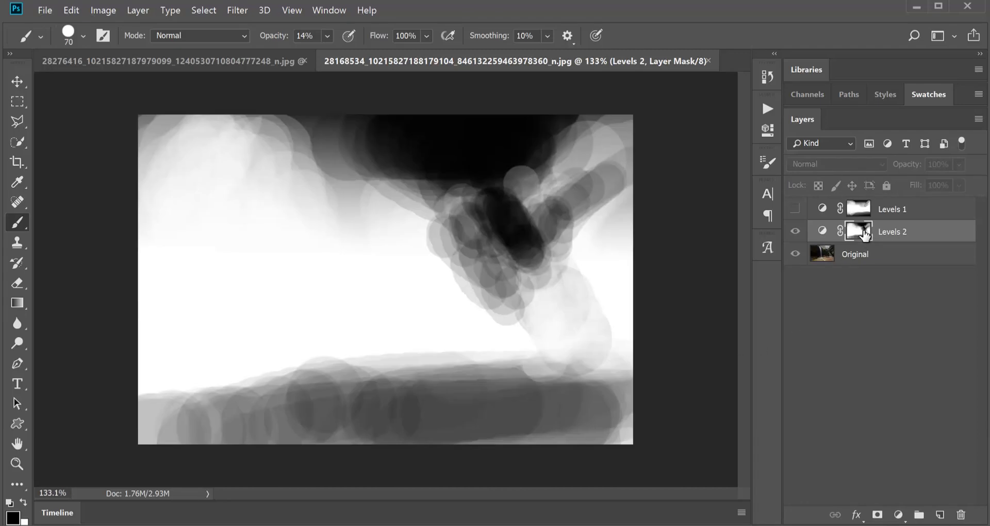
pyautogui.keyDown('alt'); pyautogui.click(865, 235); pyautogui.keyUp('alt')
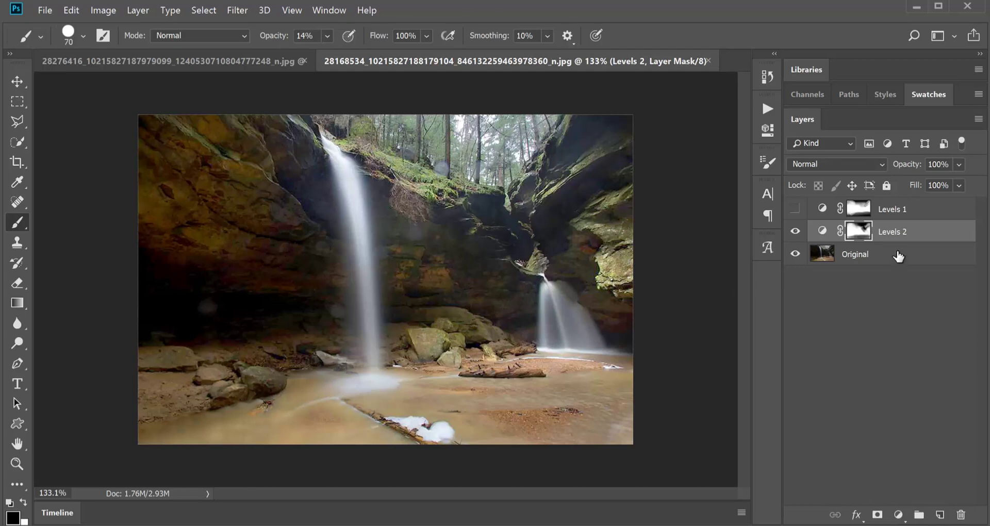
pyautogui.hotkey('ctrl', '2')
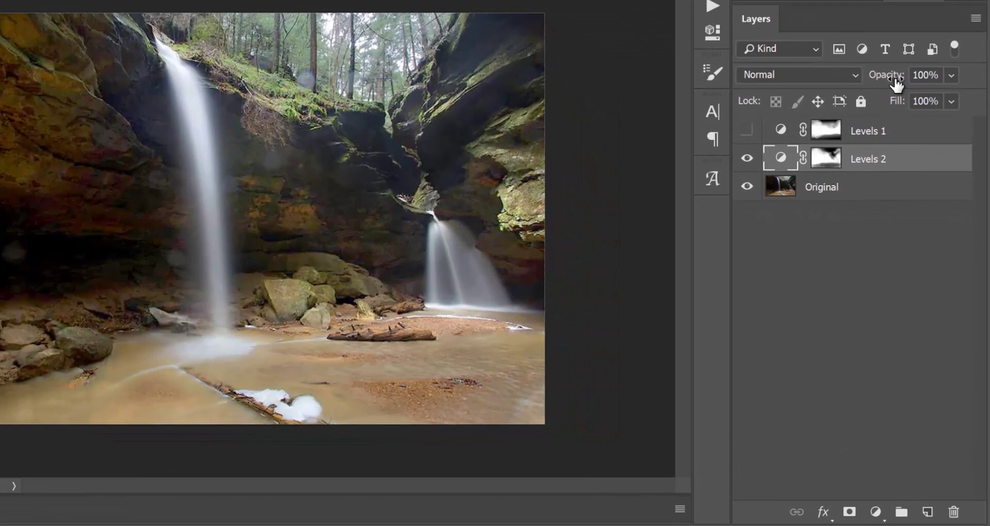
pyautogui.moveTo(897, 82); pyautogui.dragTo(877, 82)
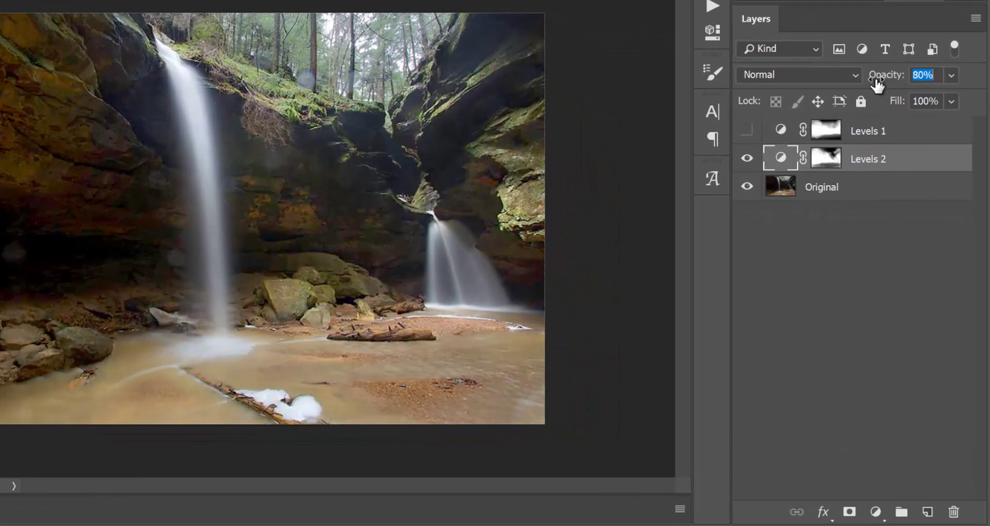
pyautogui.moveTo(877, 84); pyautogui.dragTo(897, 81)
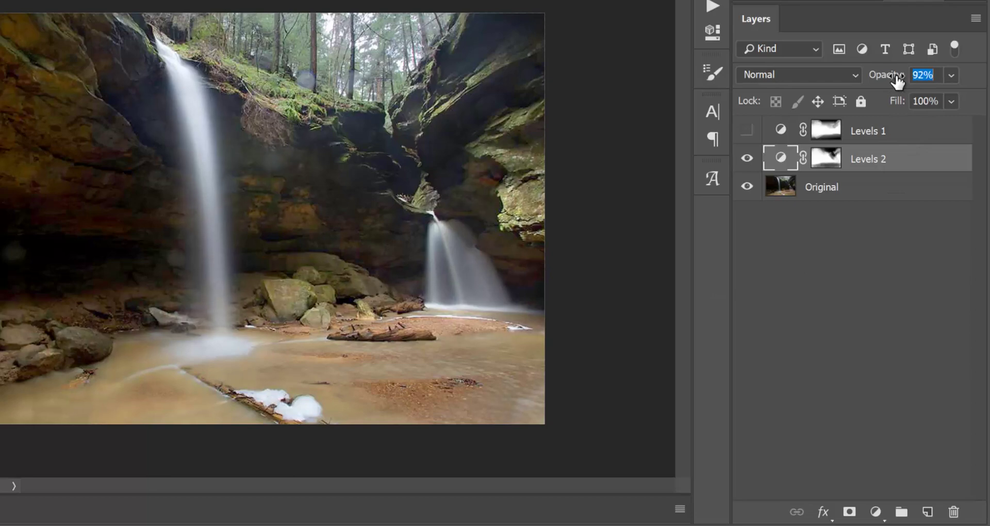
pyautogui.click(747, 159)
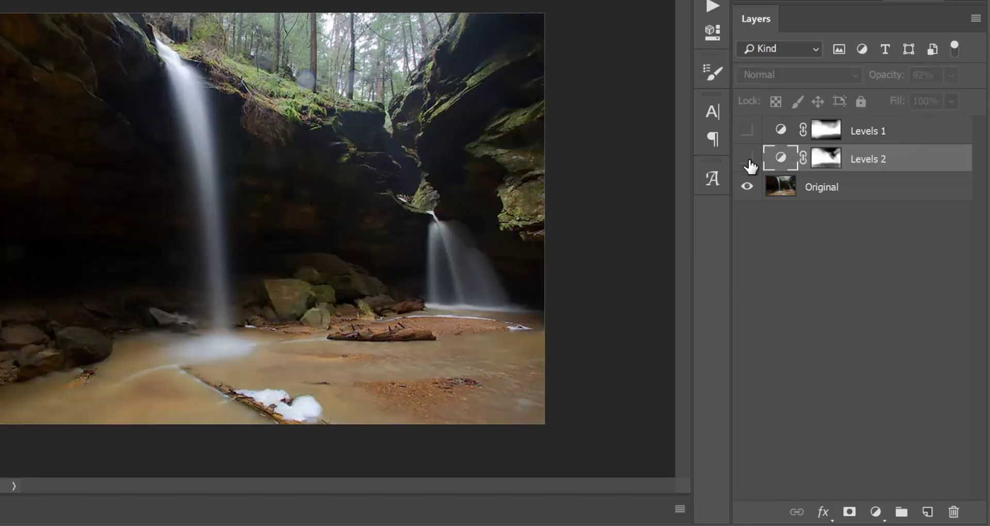
pyautogui.click(747, 159)
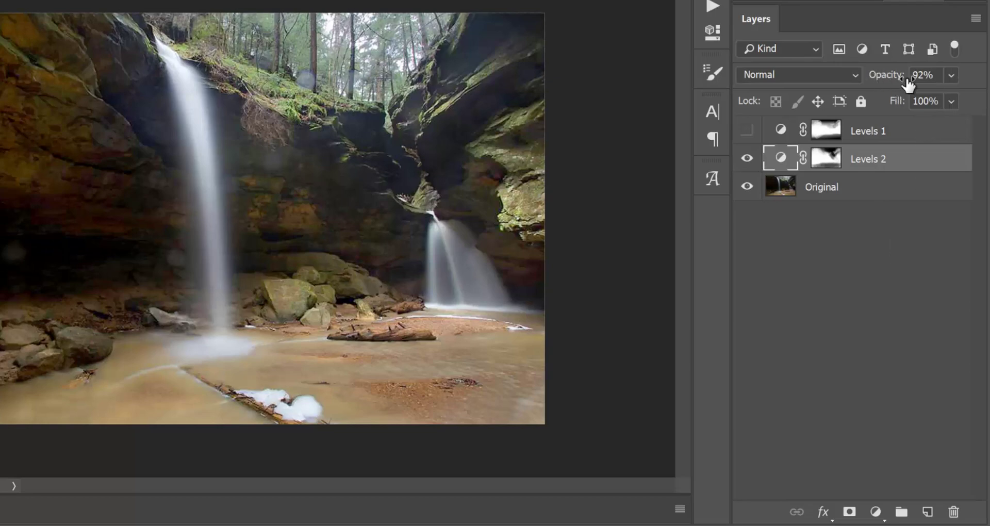
pyautogui.moveTo(901, 83); pyautogui.dragTo(962, 85)
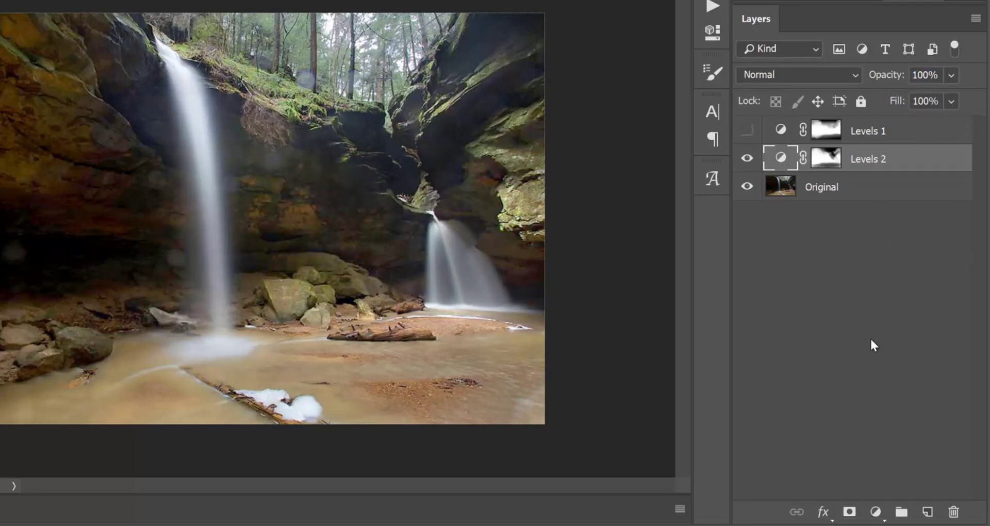